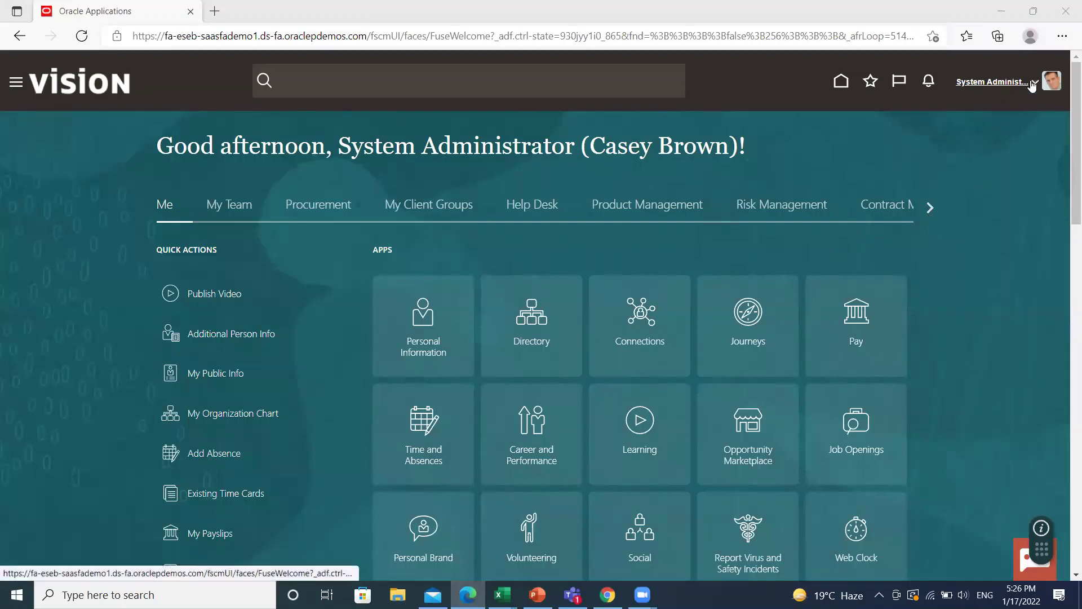
Step: Go to Setup and Maintenance and open its task search page from the side task panel
left_click(1032, 83)
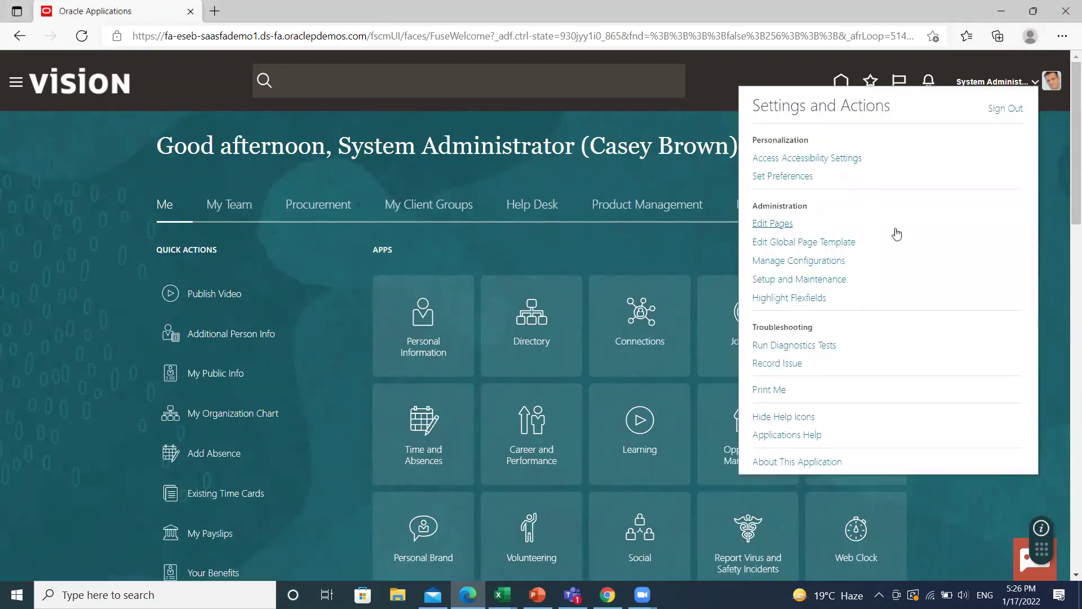
left_click(830, 280)
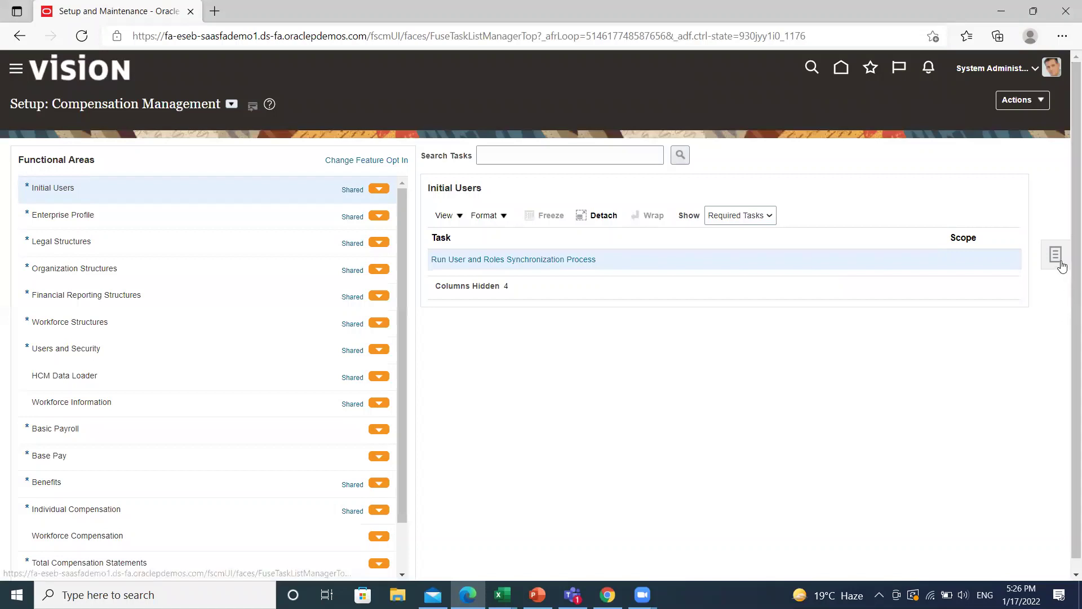
left_click(1061, 263)
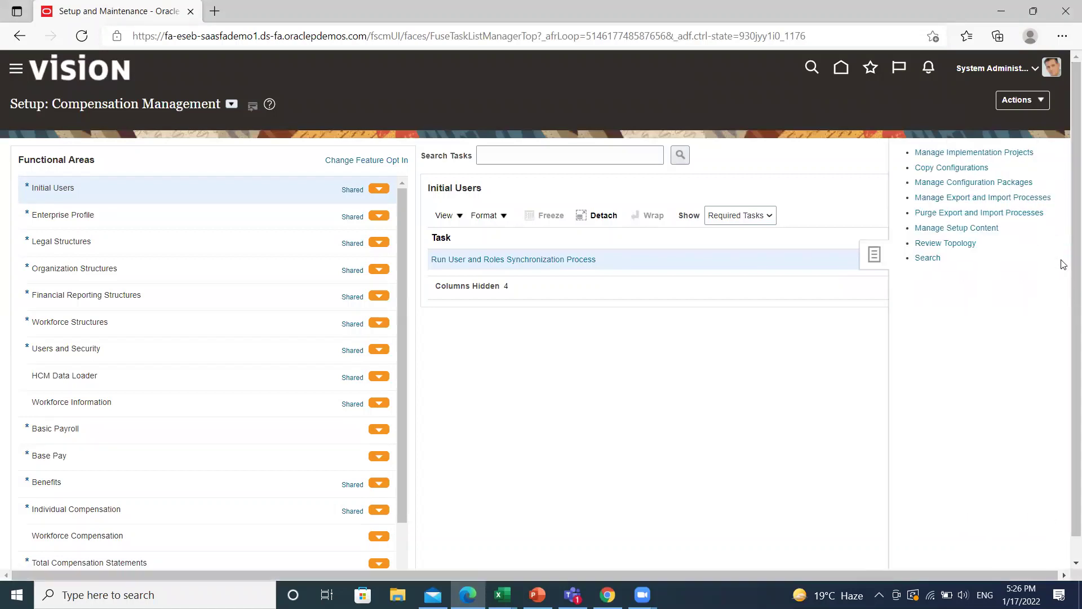
left_click(932, 258)
Step: Search the setup tasks for 'Organization Payment Methods' and open that task
left_click(328, 148)
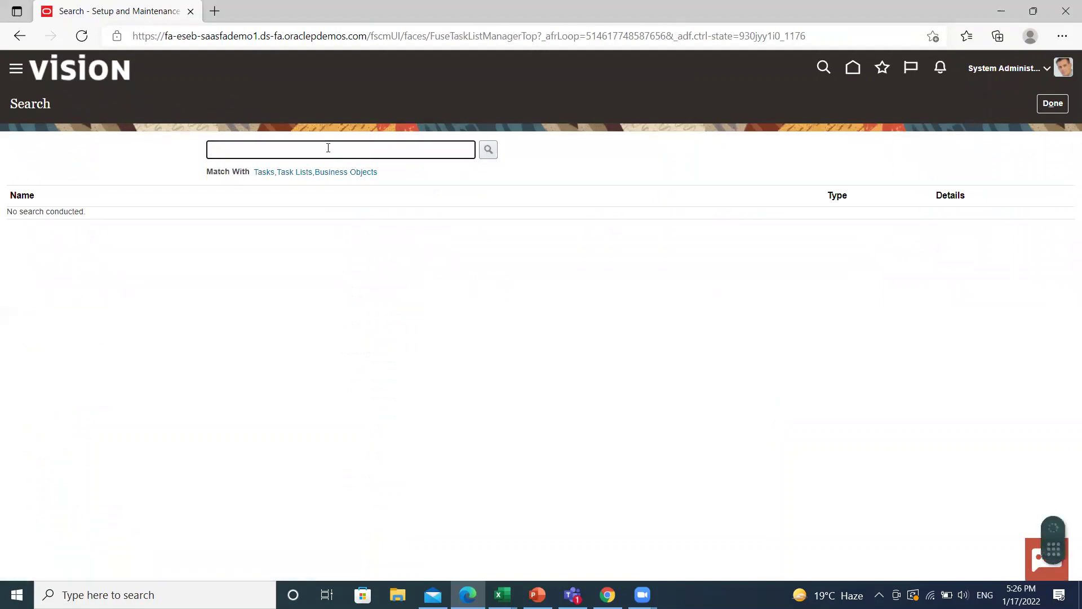
type("mANAGE")
key("BackSpace")
key("BackSpace")
key("BackSpace")
key("BackSpace")
key("BackSpace")
key("BackSpace")
key("BackSpace")
type("Organization Payment Methods")
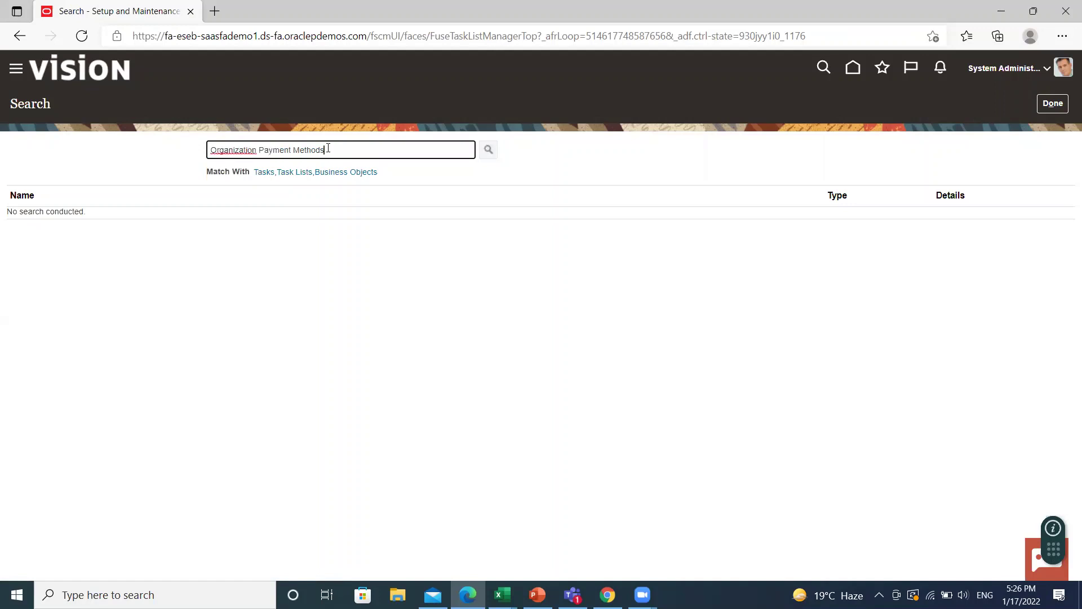
key("Return")
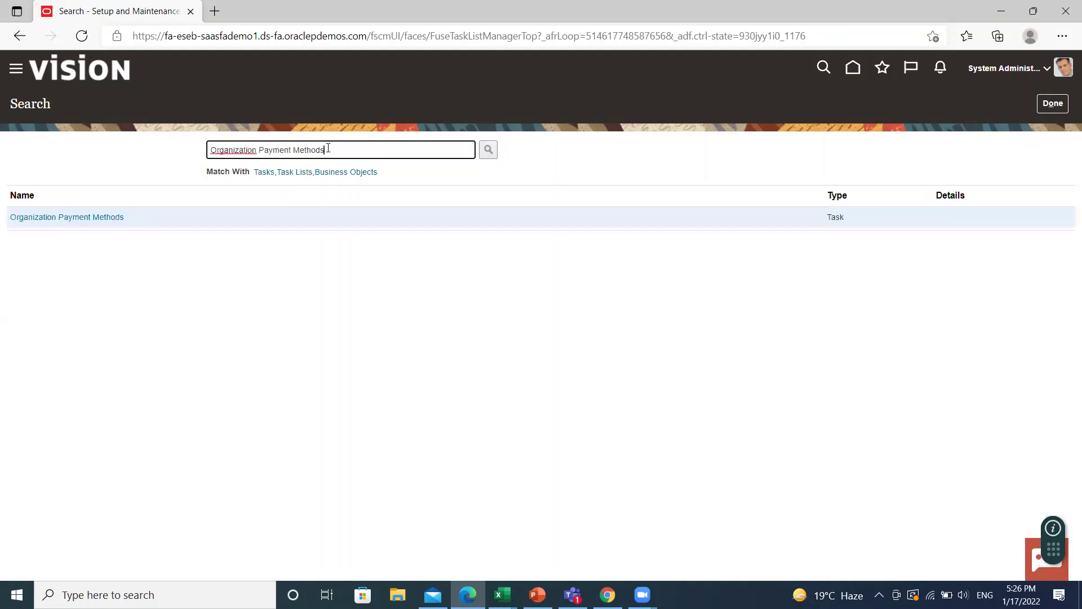
left_click(99, 218)
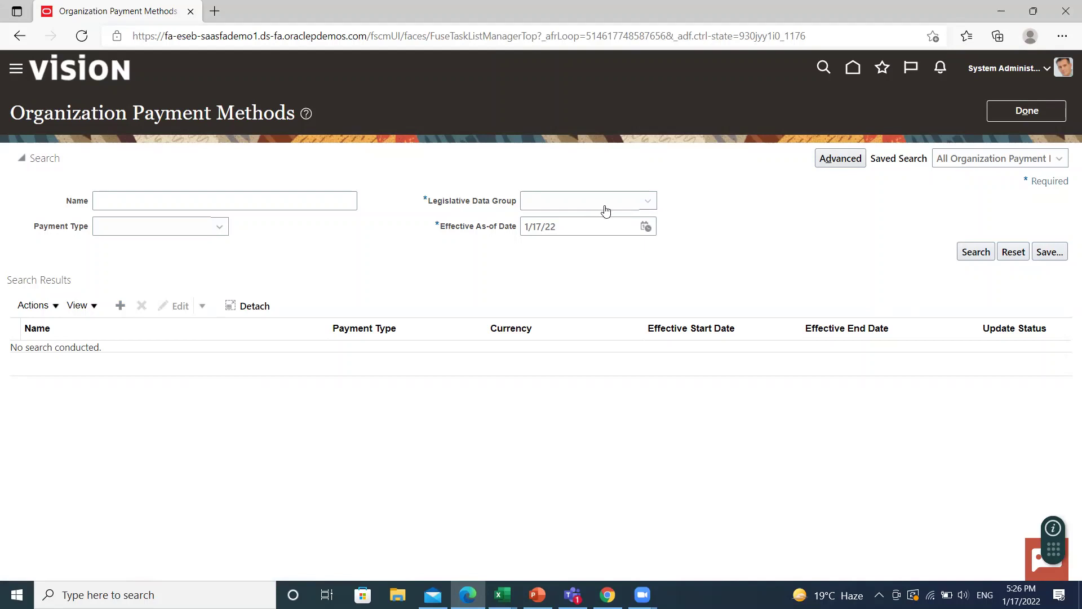
Step: Start a new organization payment method for the IN Legislative Data Group
left_click(120, 305)
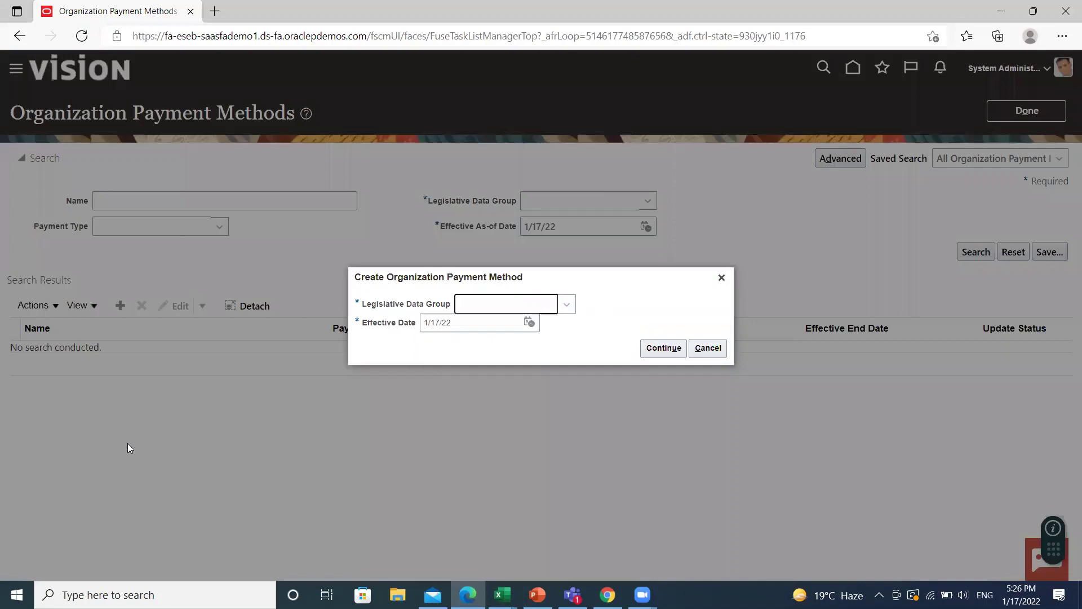
left_click(557, 307)
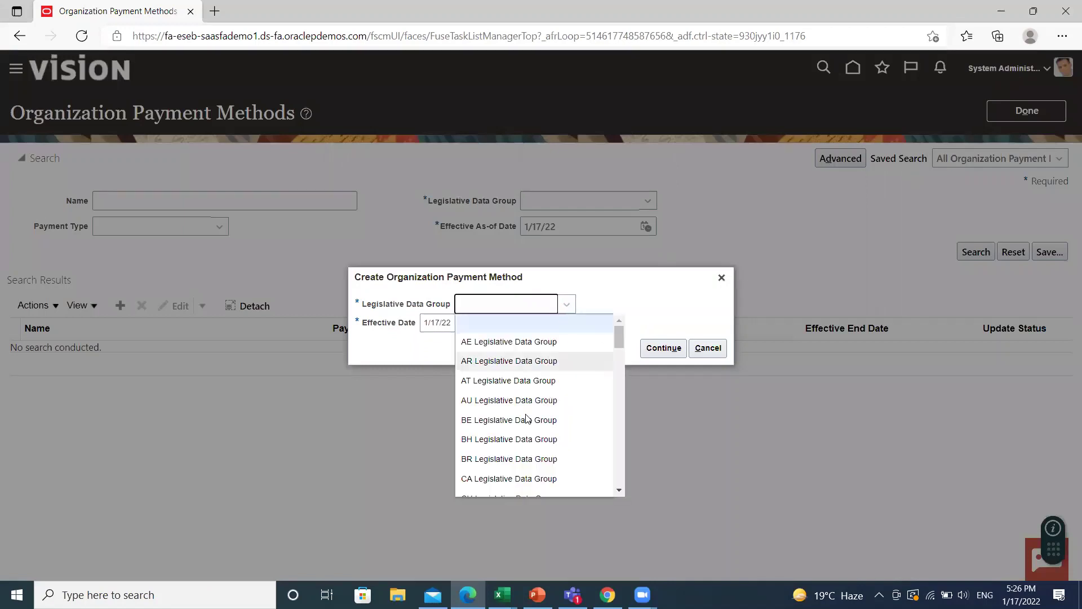
scroll(519, 423, "down", 5)
scroll(510, 428, "down", 2)
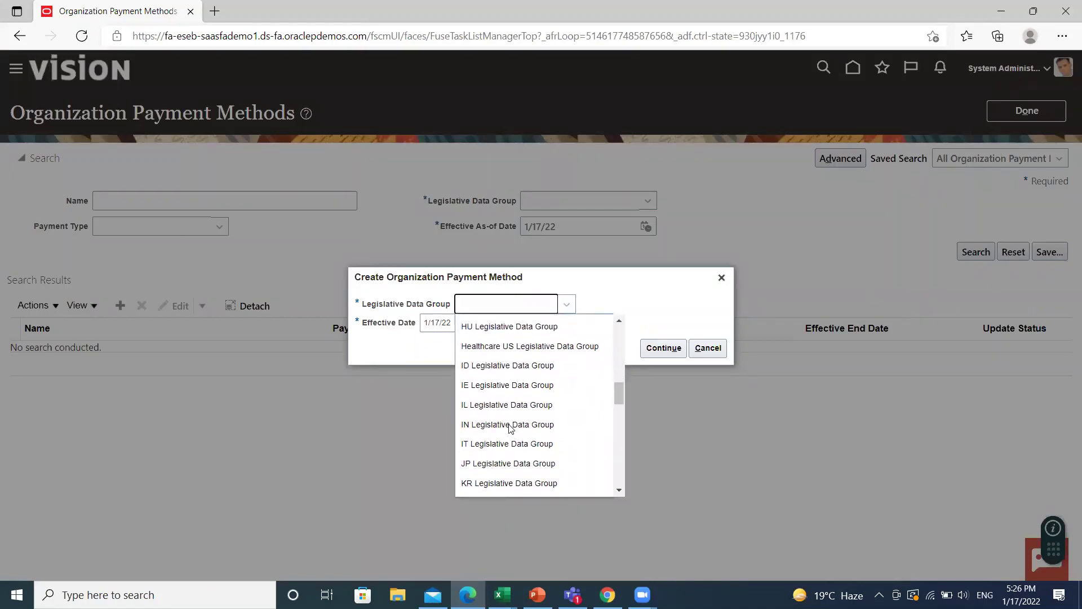
left_click(508, 423)
left_click(677, 350)
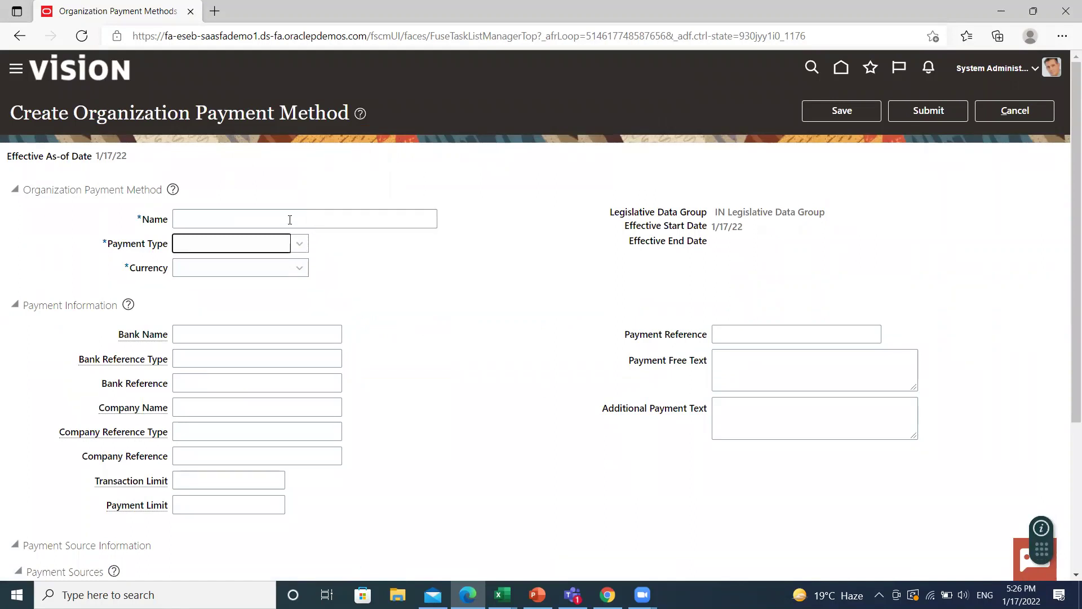
Step: Enter 'BISP SOLUTION BANK TRANSFER' as the payment method name, then open the payment type choices
left_click(290, 220)
type("BISP")
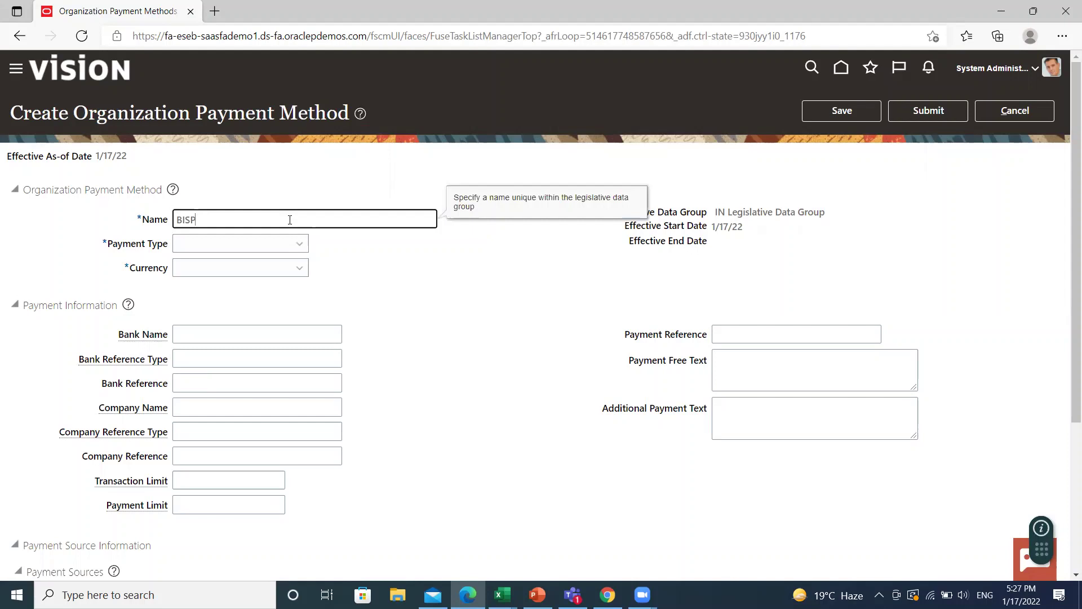
type(" SOLUTION BANK TRA")
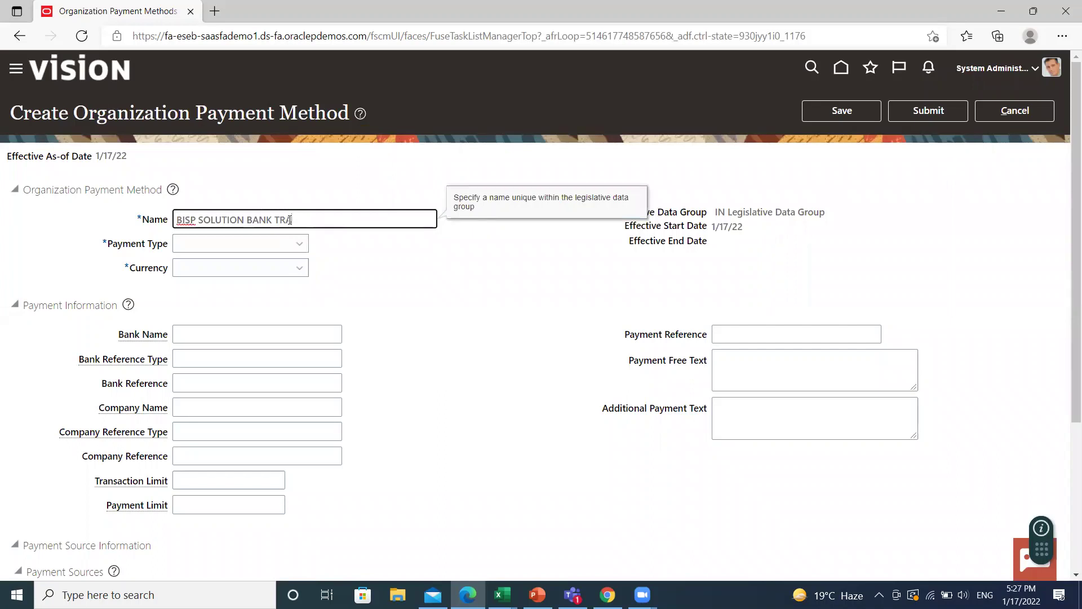
type("NSFER")
left_click(446, 274)
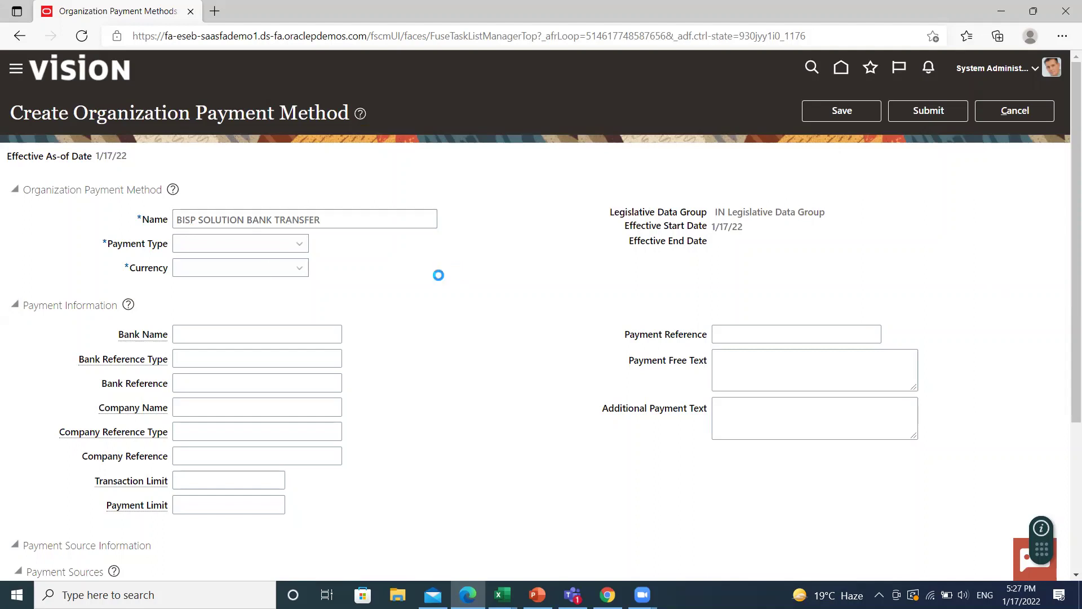
left_click(291, 248)
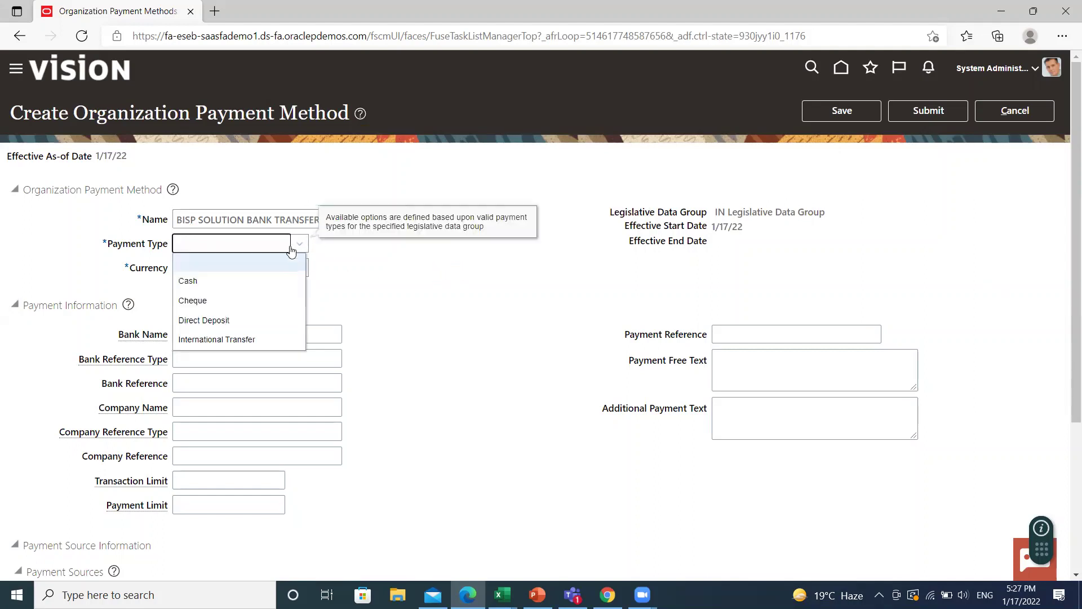
Step: Set Payment Type to Direct Deposit and Currency to Indian Rupee
left_click(226, 320)
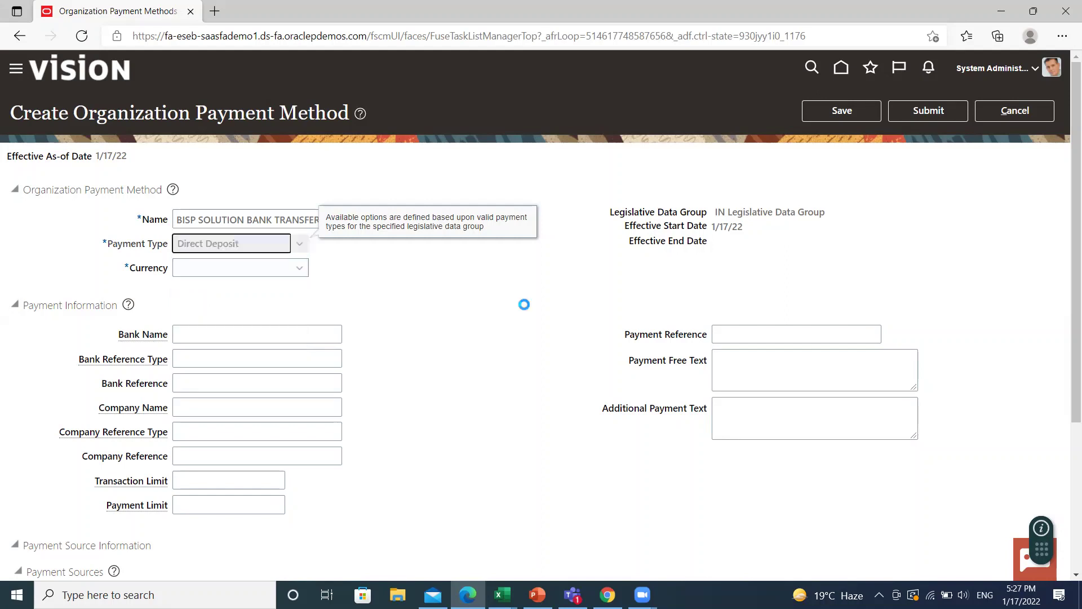
left_click(299, 268)
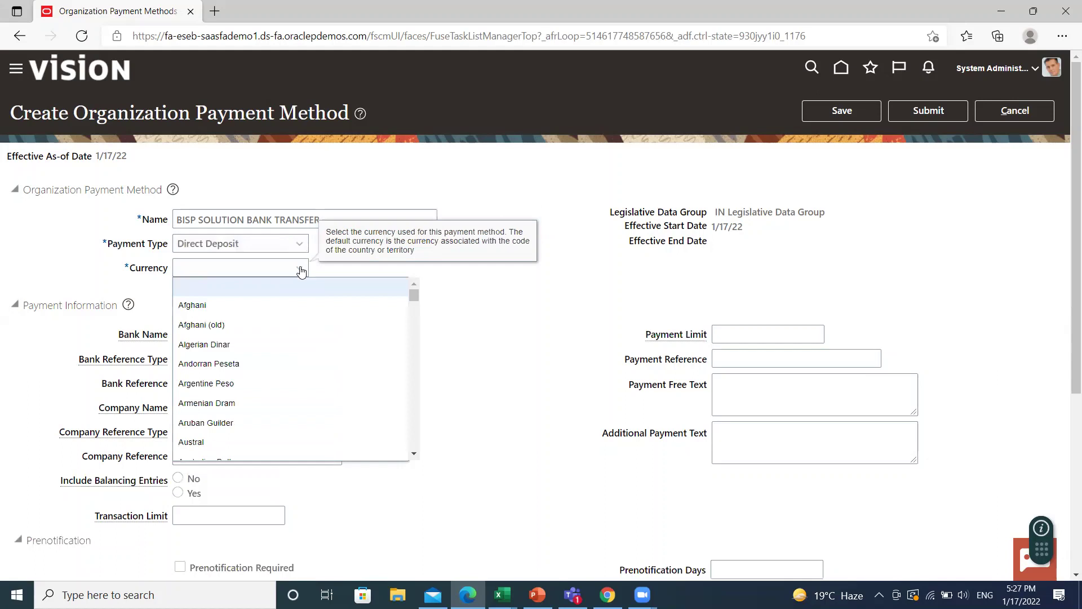
scroll(249, 400, "down", 3)
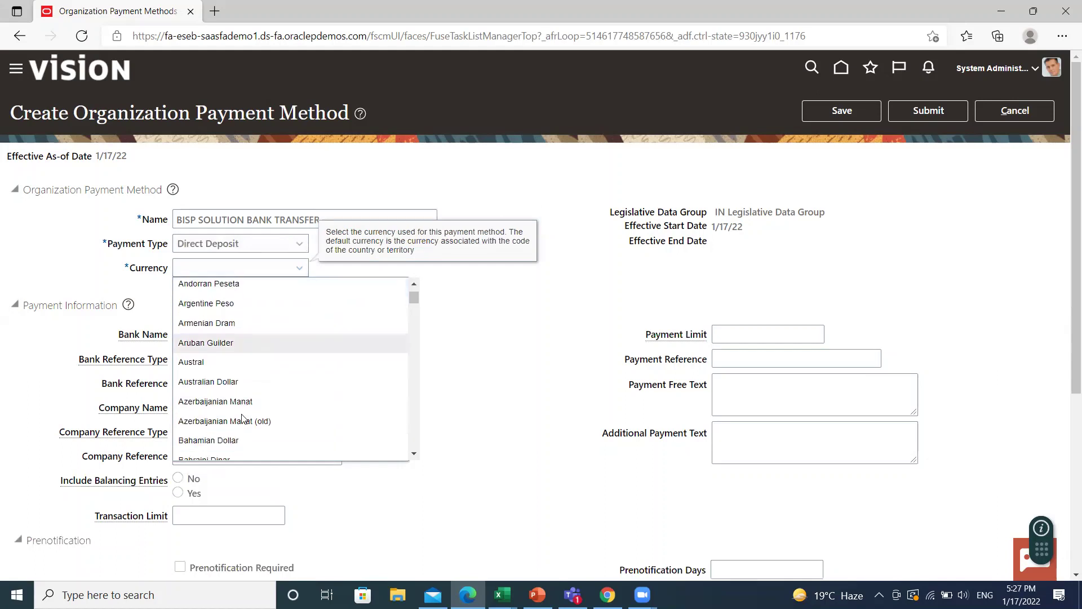
scroll(244, 418, "down", 1)
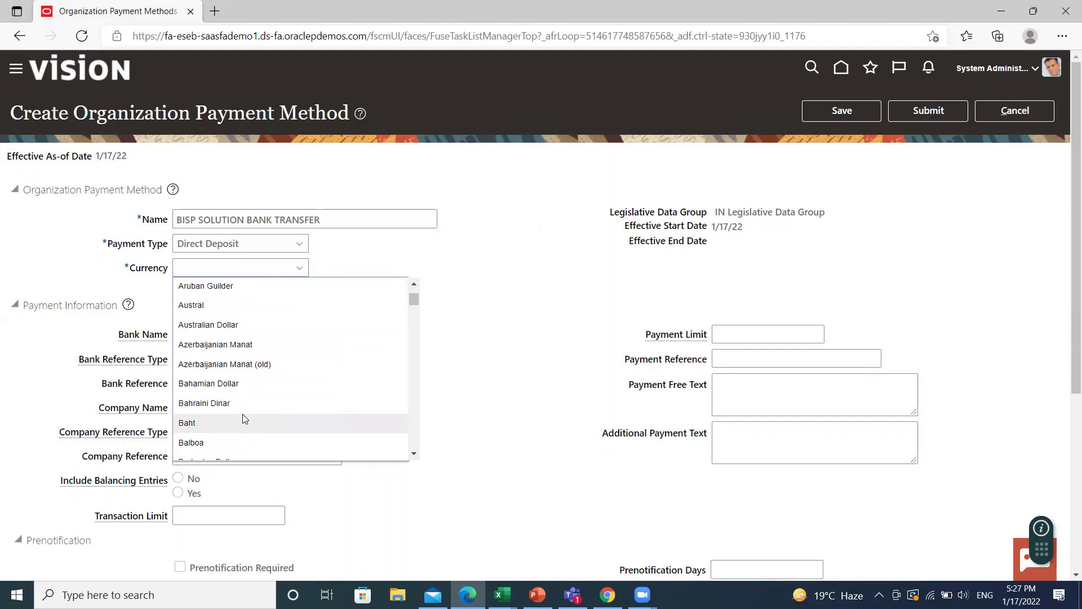
scroll(244, 418, "down", 1)
scroll(245, 419, "down", 8)
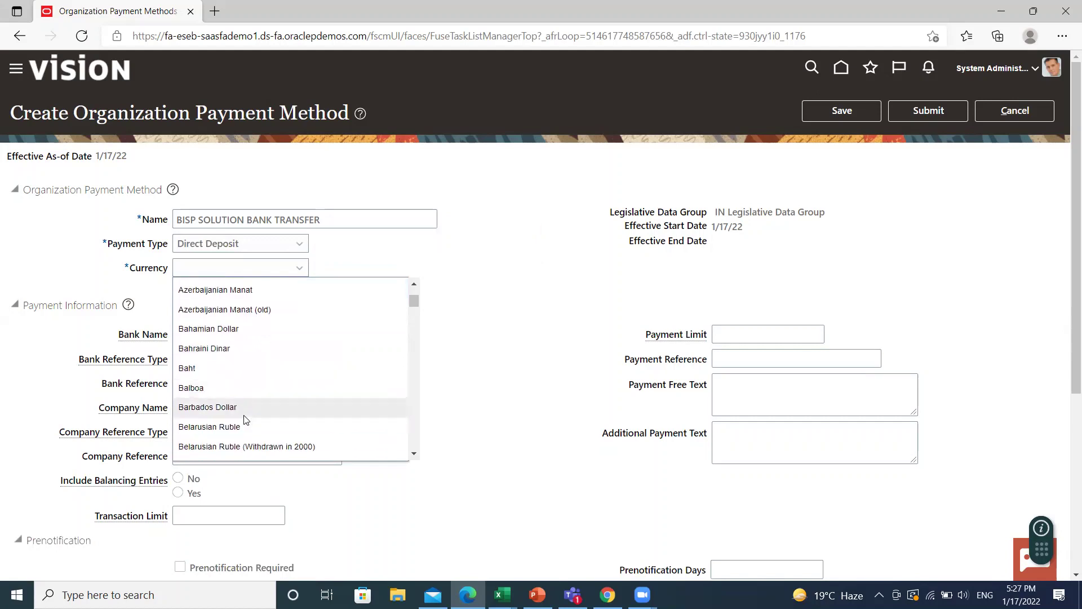
scroll(244, 418, "down", 3)
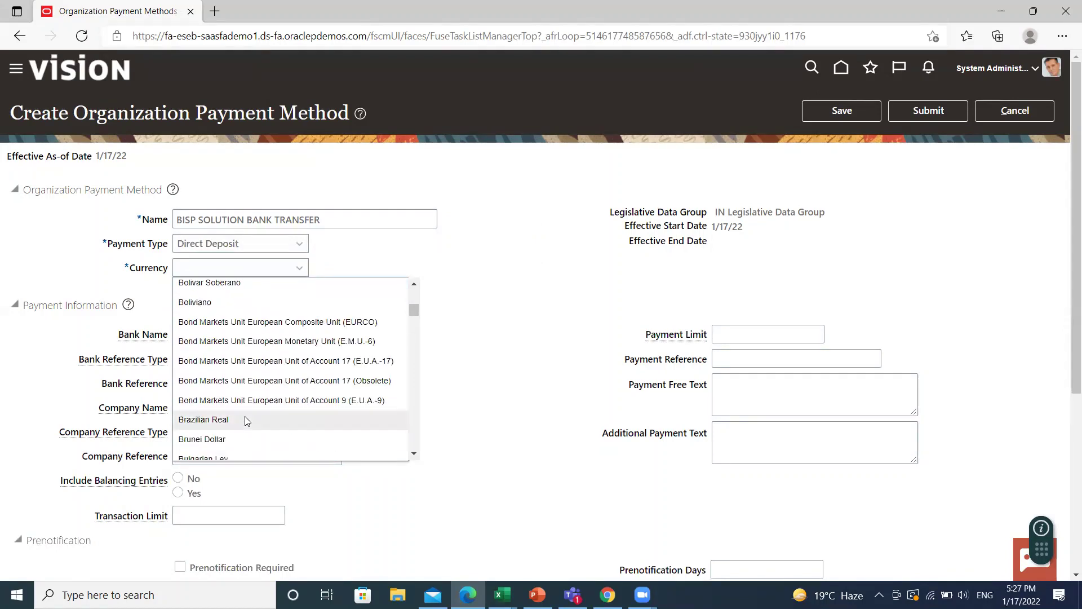
scroll(247, 420, "down", 15)
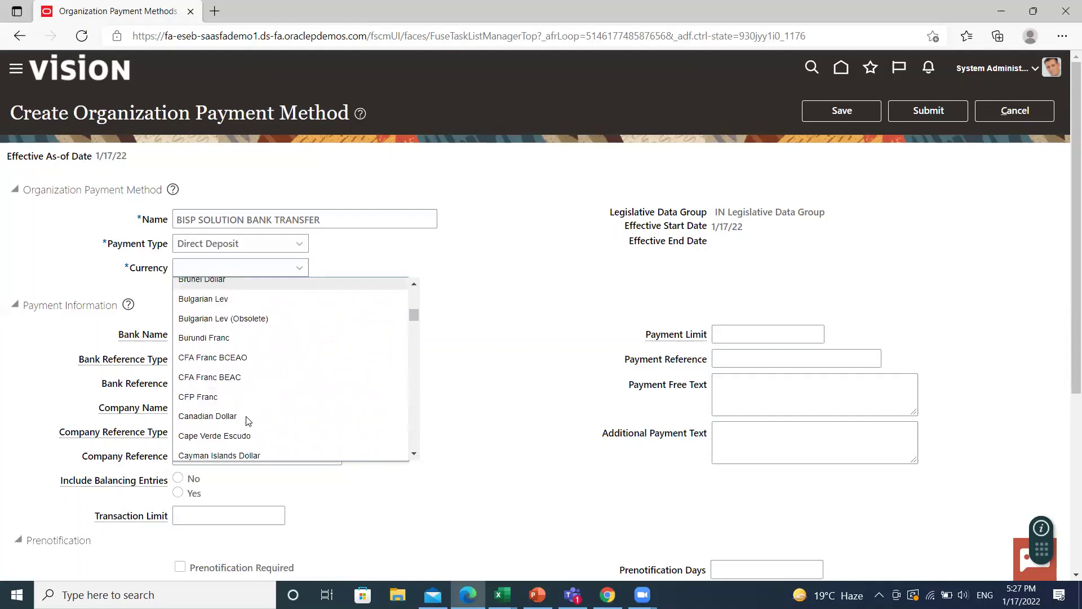
scroll(250, 421, "down", 20)
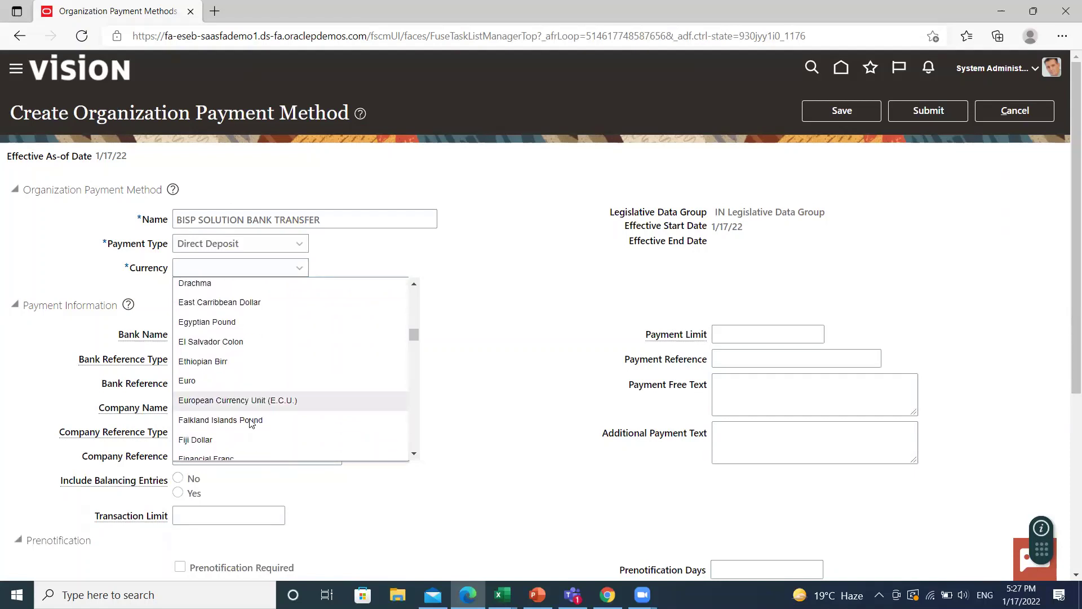
scroll(252, 426, "down", 5)
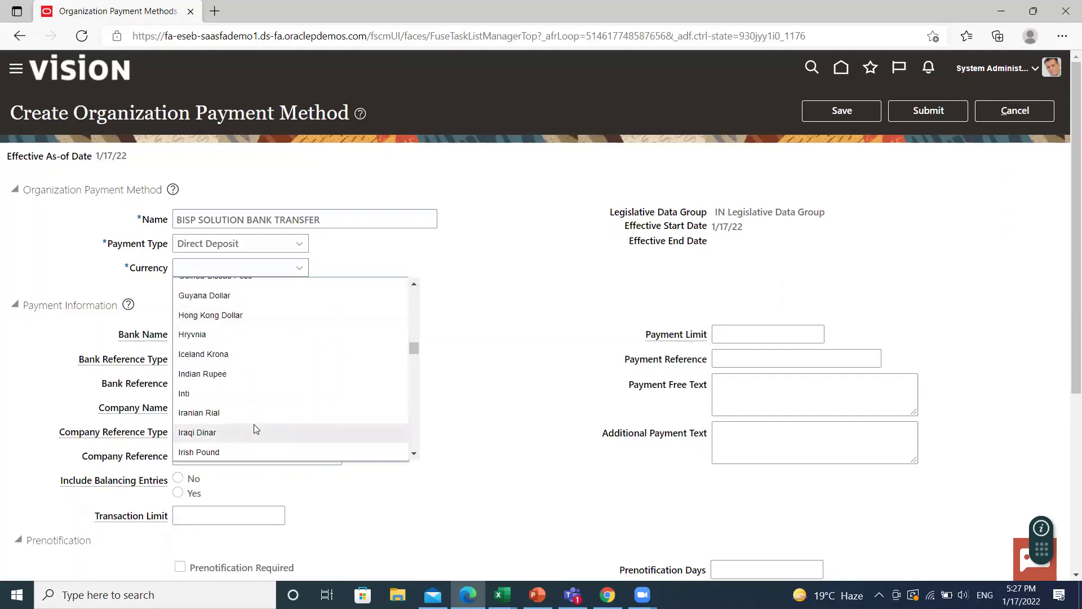
left_click(250, 374)
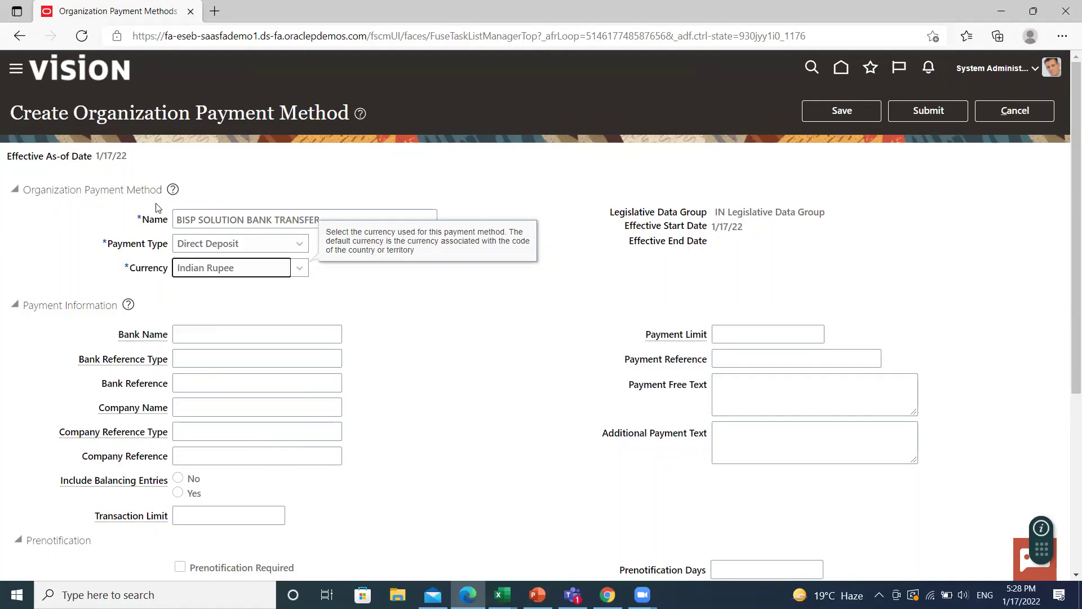
scroll(285, 417, "down", 3)
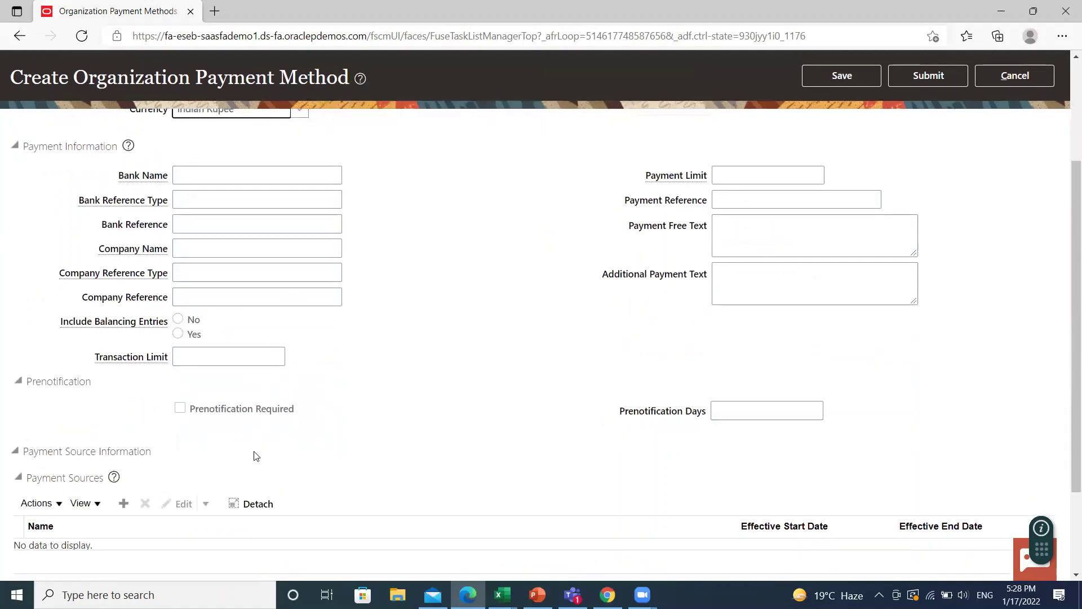
scroll(254, 456, "up", 2)
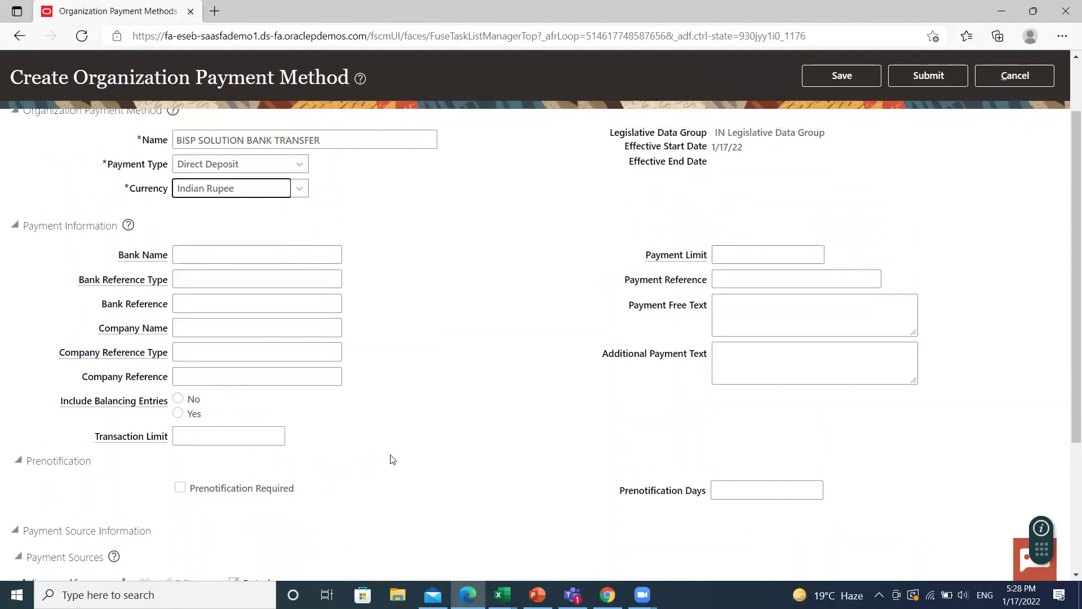
scroll(393, 460, "up", 2)
scroll(393, 460, "down", 2)
scroll(206, 530, "down", 2)
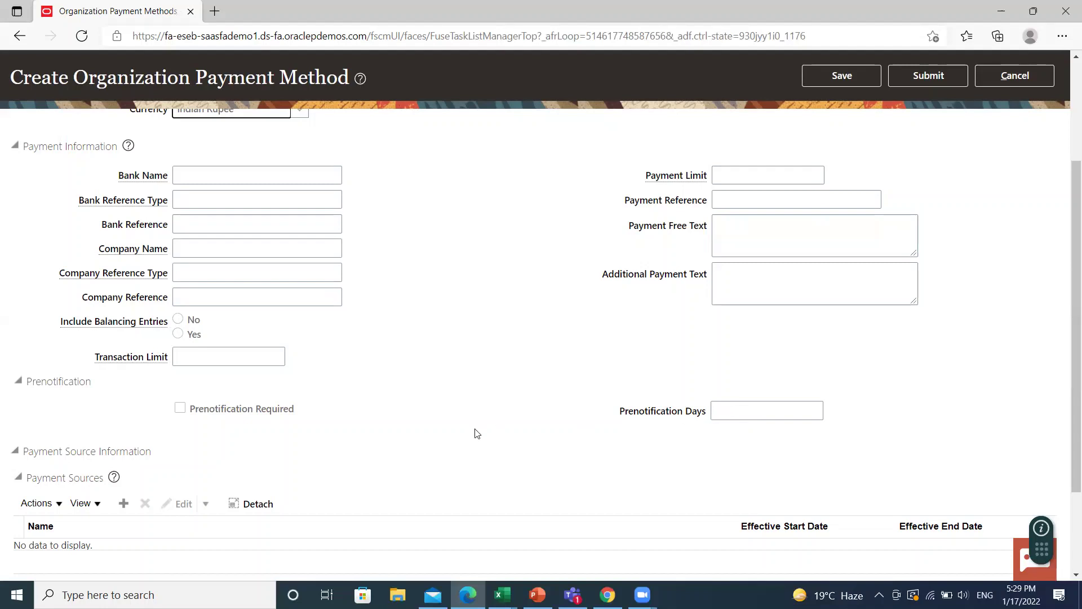
Step: Scroll down to the Payment Sources section, collapsing and re-expanding it
scroll(476, 433, "down", 2)
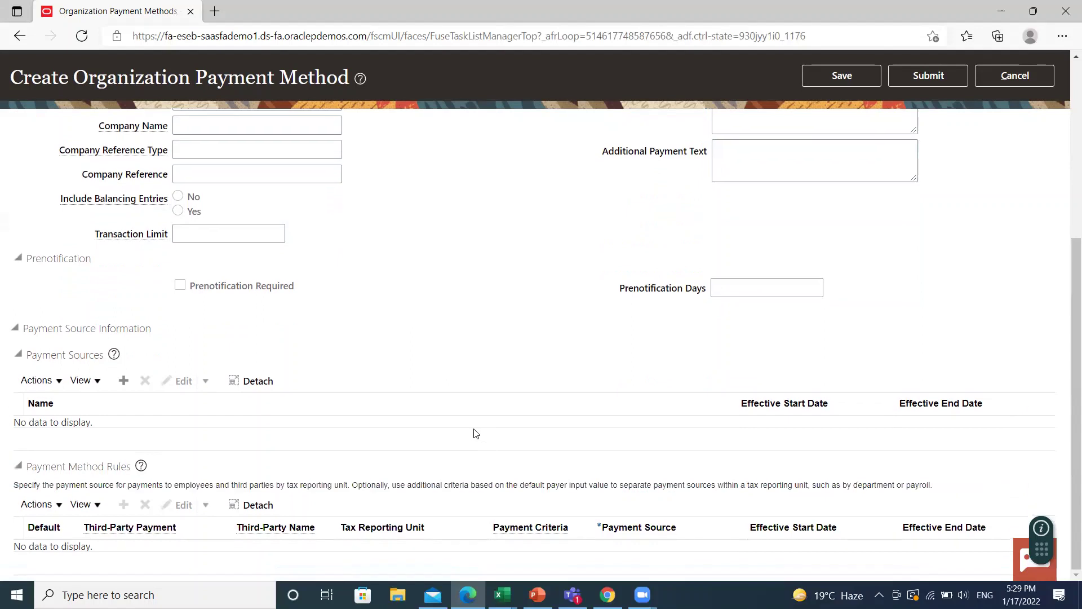
left_click(18, 355)
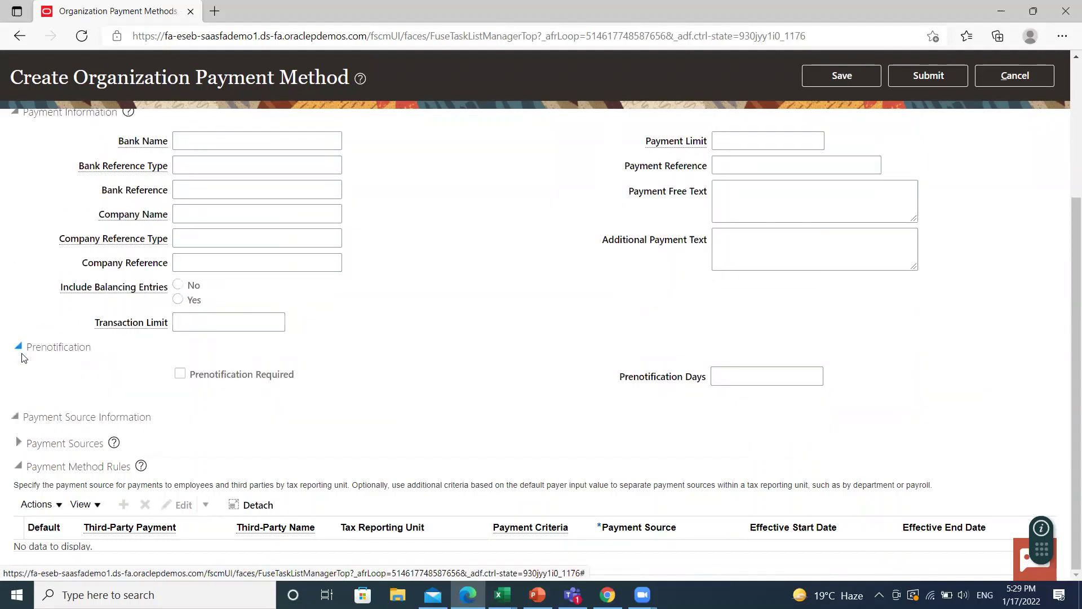
left_click(18, 444)
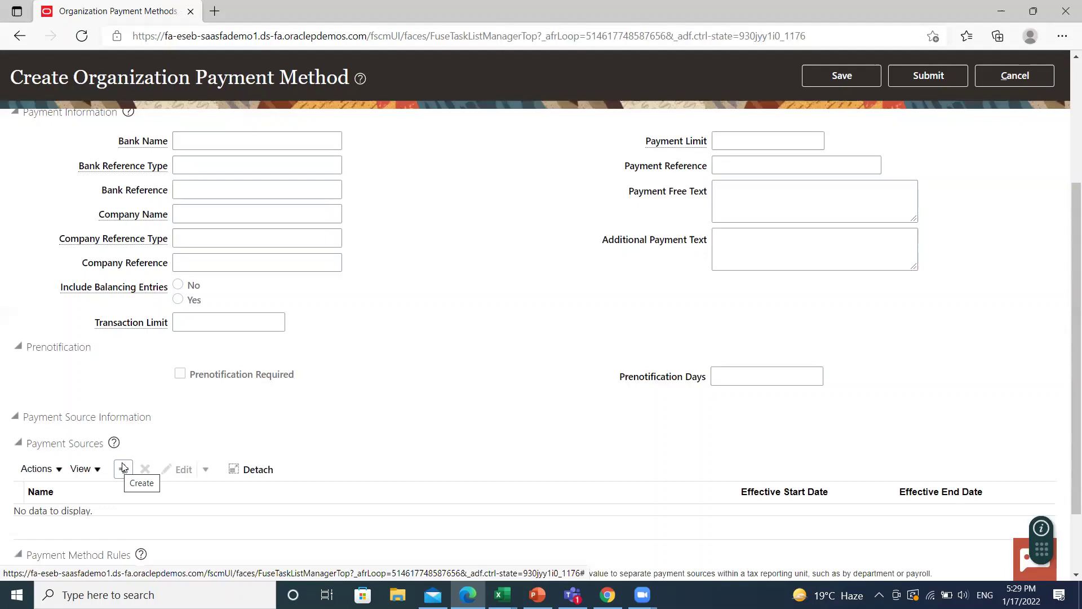
Step: Bring up the HUMAN CAPITAL MANAGEMENT PowerPoint deck and advance to the Payment Sources slide
mouse_move(538, 594)
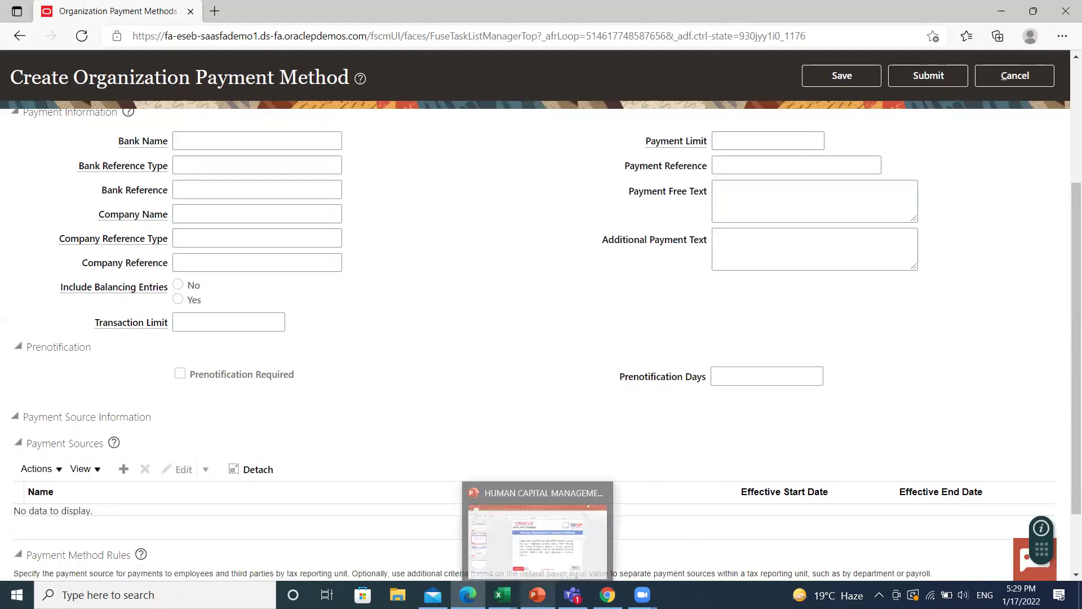
left_click(559, 498)
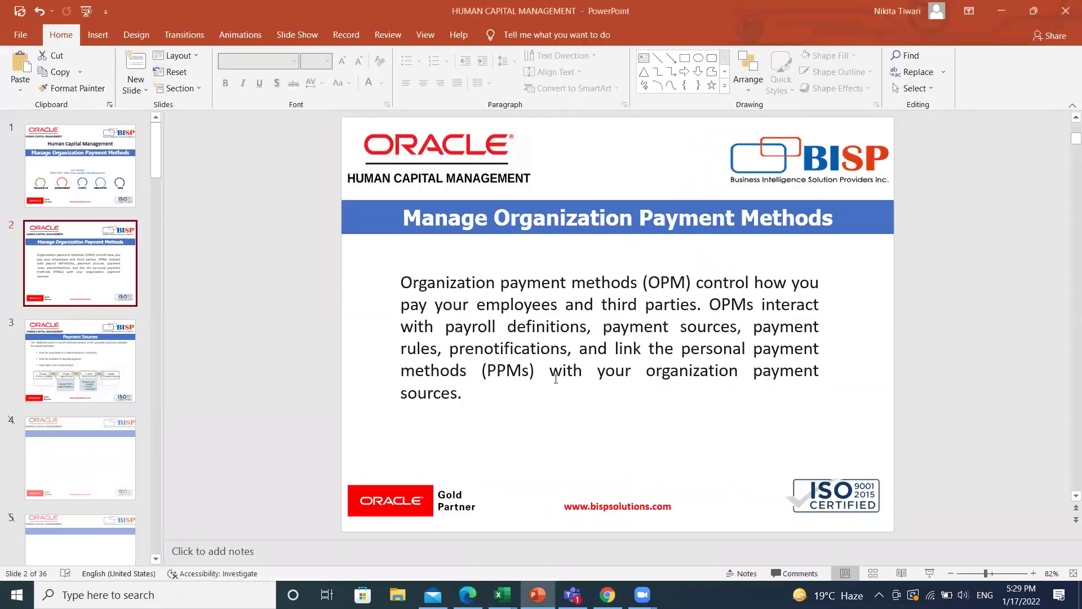
scroll(553, 377, "down", 1)
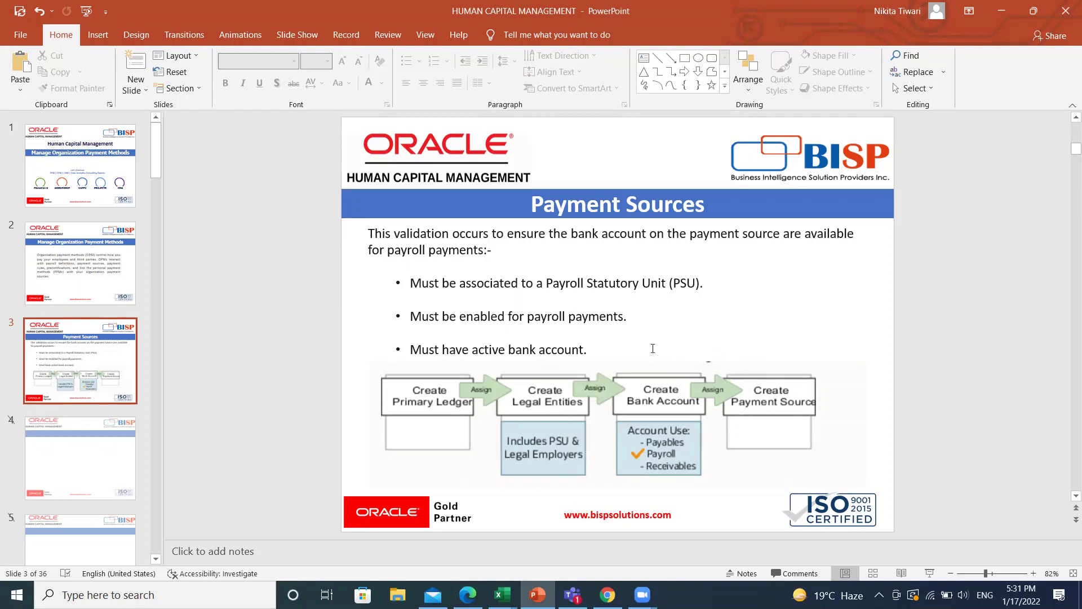
Step: Return to the browser and add a new payment source to BISP SOLUTION BANK TRANSFER
left_click(467, 594)
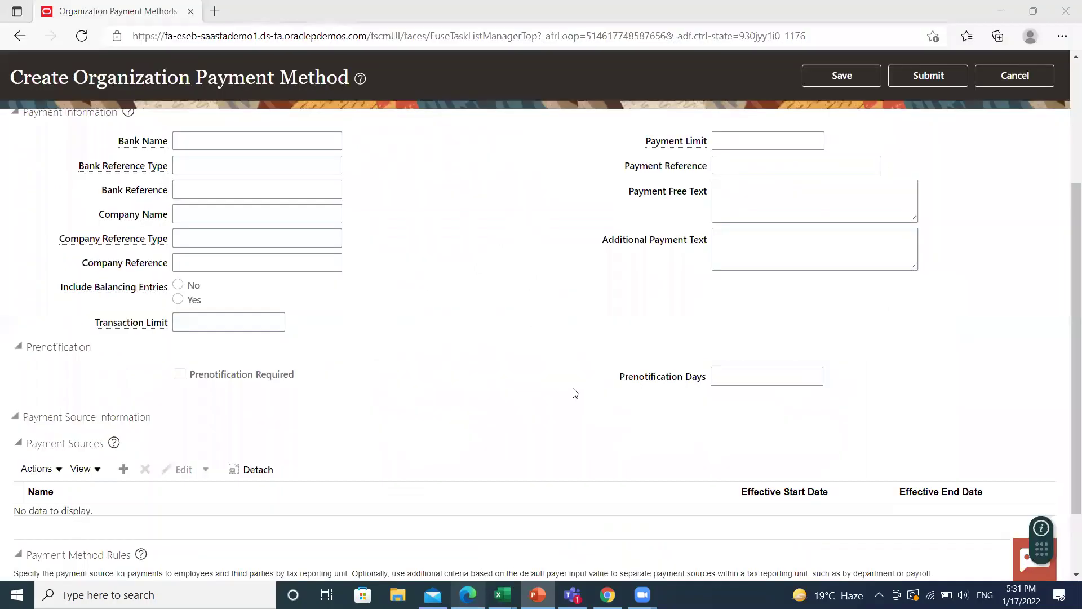
scroll(519, 403, "down", 1)
scroll(520, 403, "down", 1)
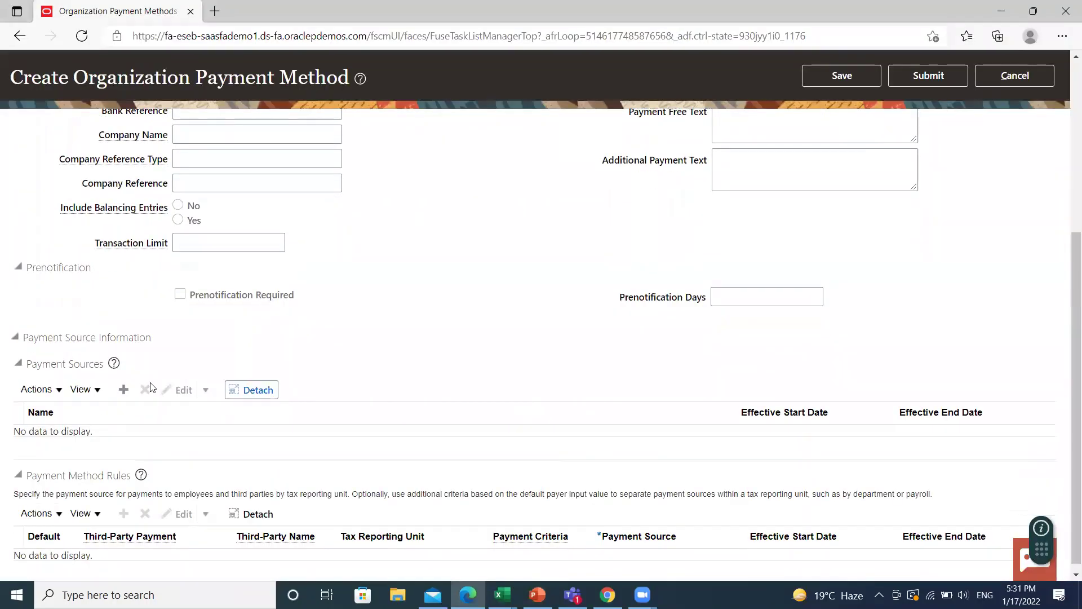
left_click(116, 392)
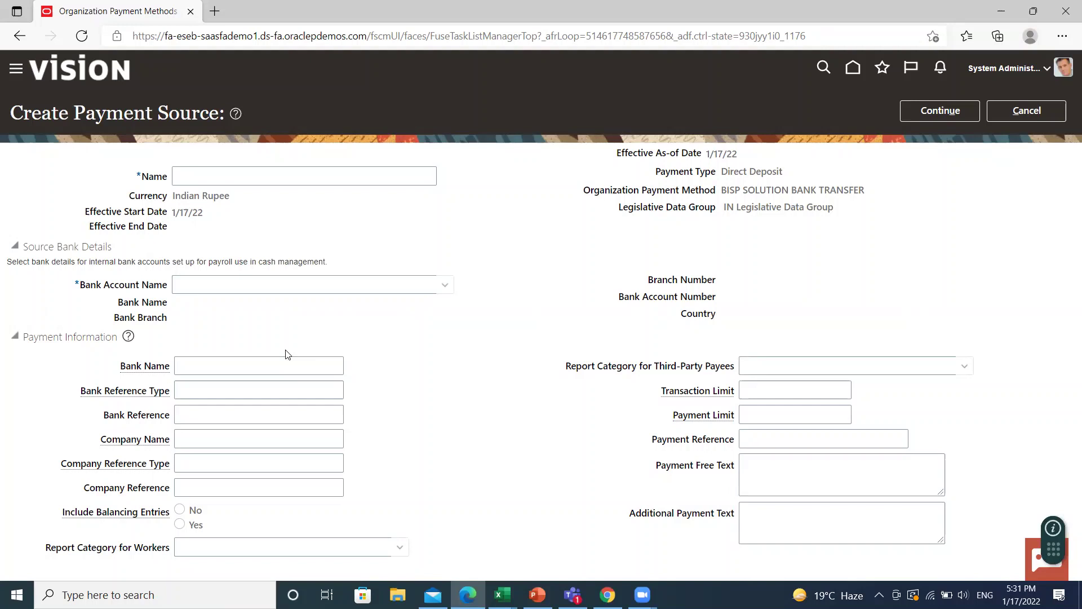
Step: Name the payment source 'BISP SOLUTION BANK' and select bank account BISP SOLUTION
left_click(280, 177)
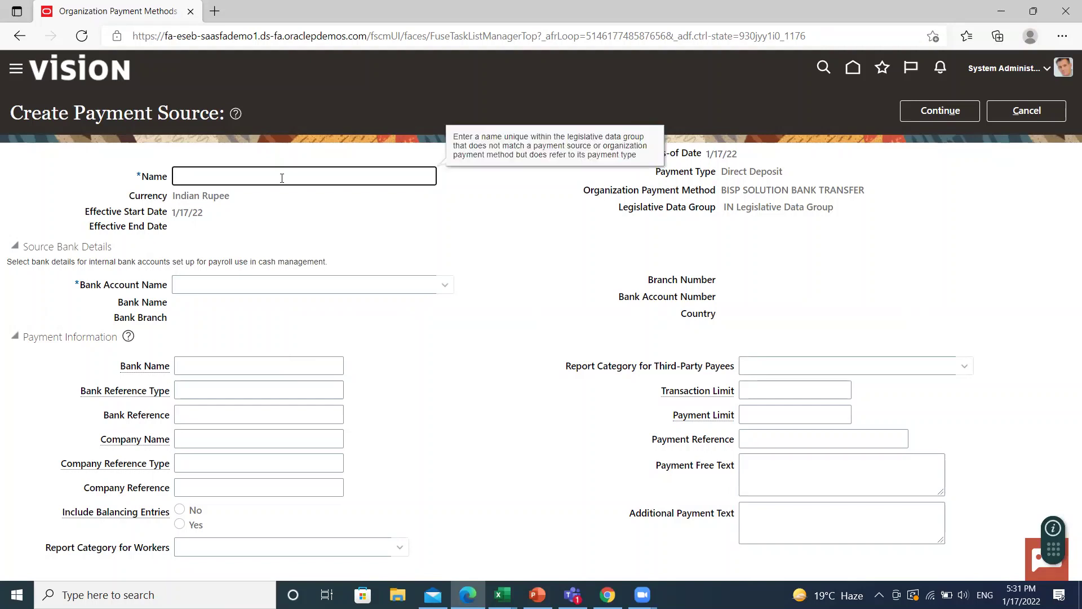
type("BISP SOLUTION BANK")
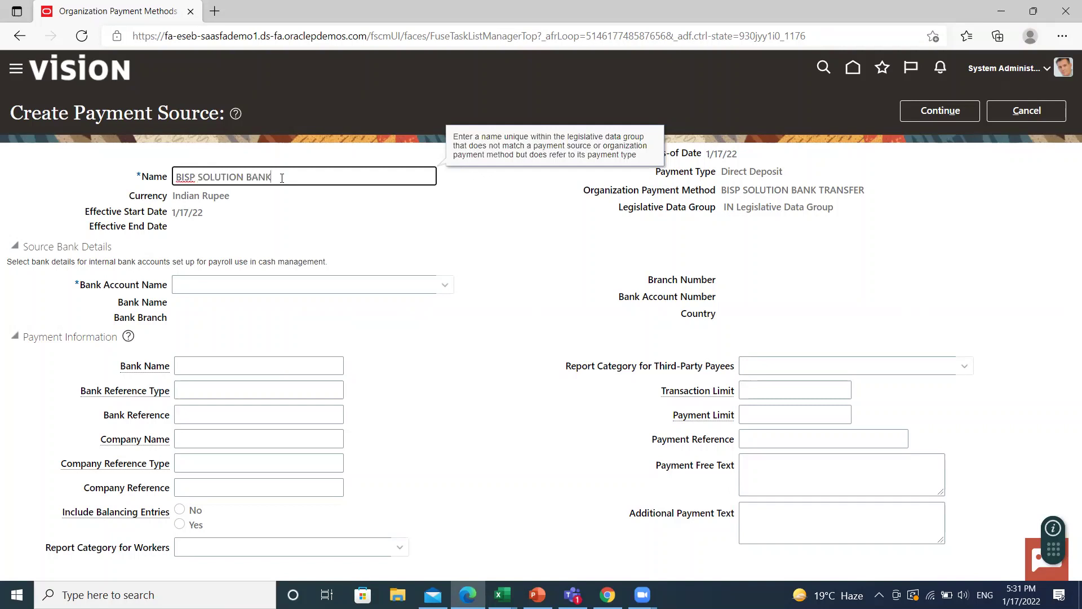
left_click(359, 192)
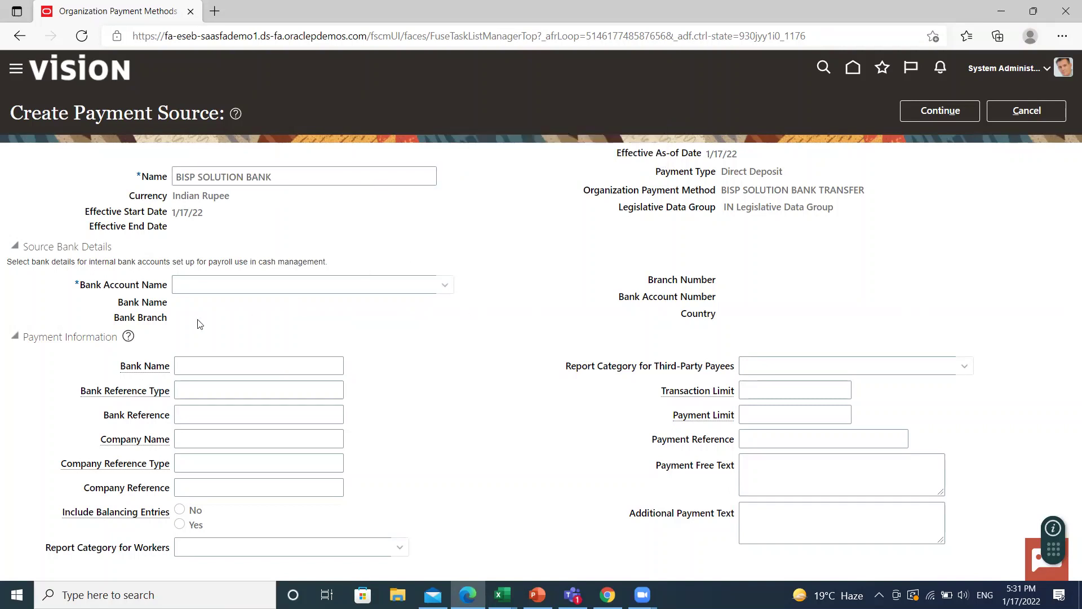
left_click(444, 287)
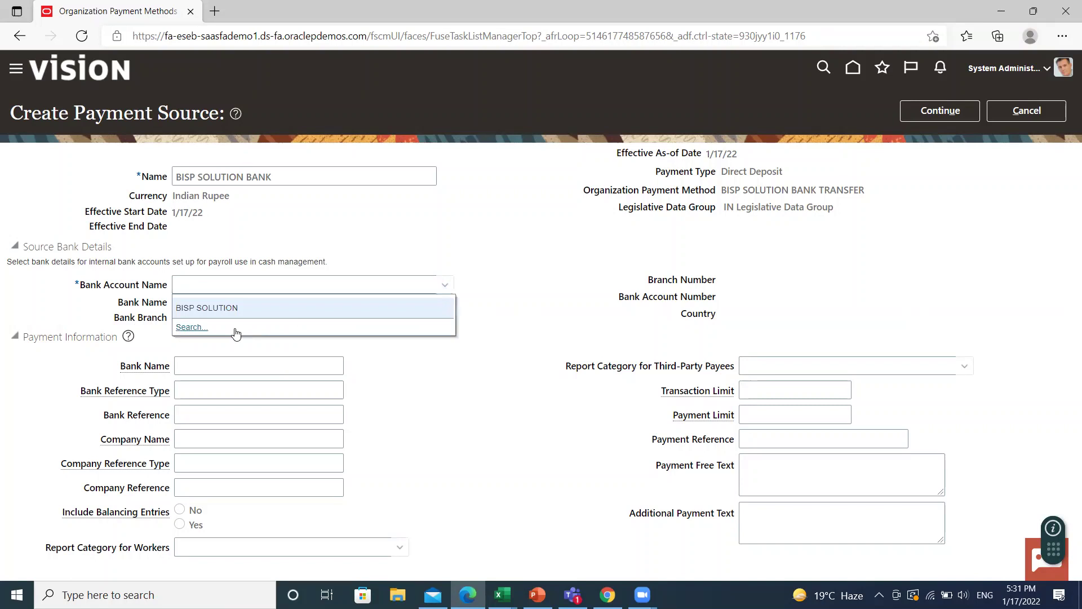
left_click(267, 310)
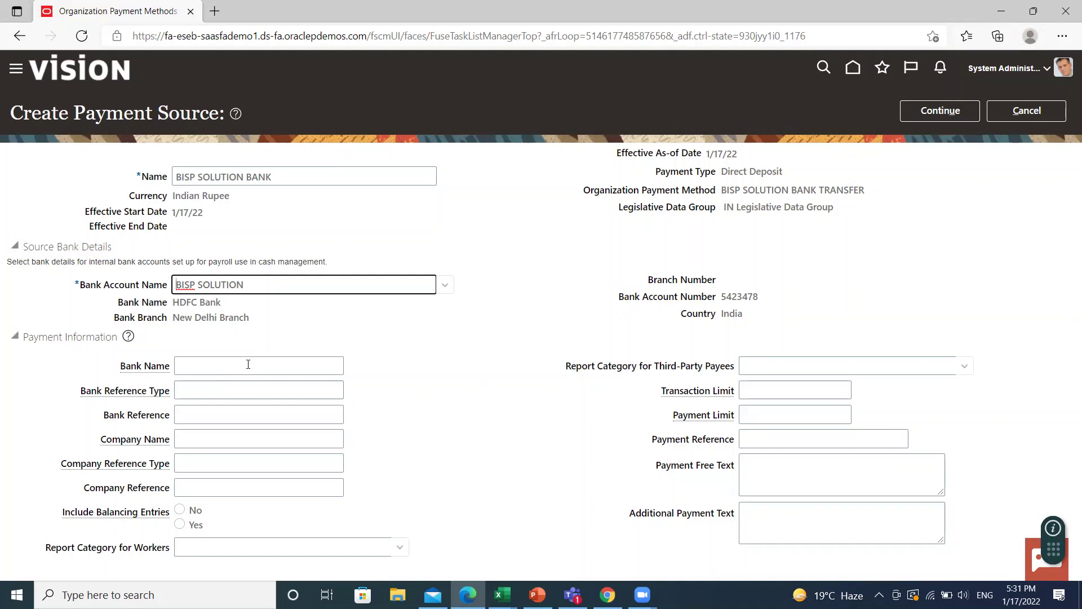
Step: Enter Bank Name HDFC, Transaction Limit 5 and Payment Limit 100000, then continue
left_click(248, 364)
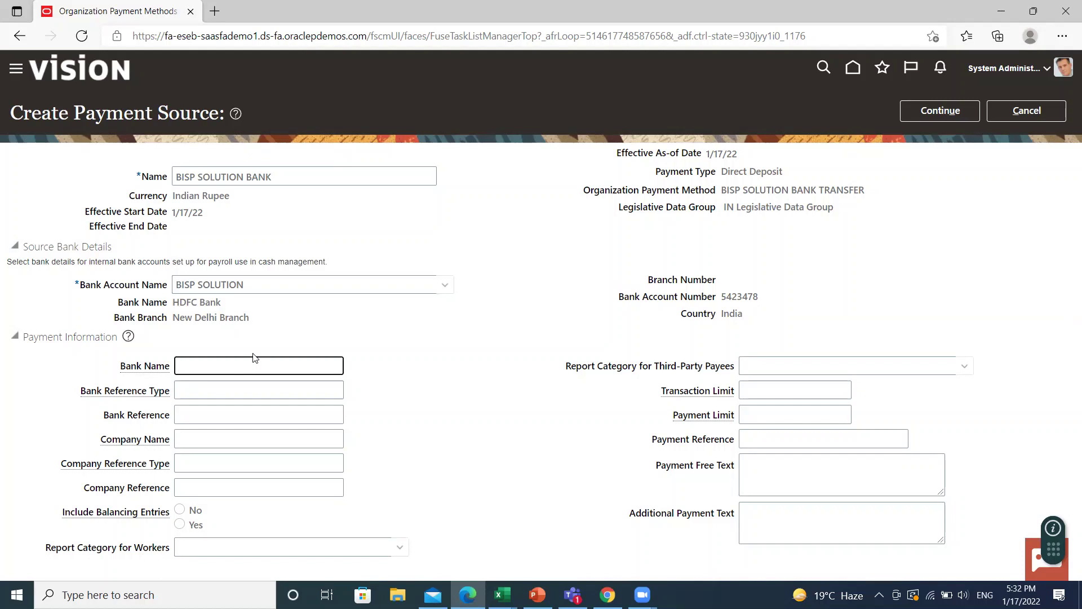
type("HDFC")
left_click(821, 392)
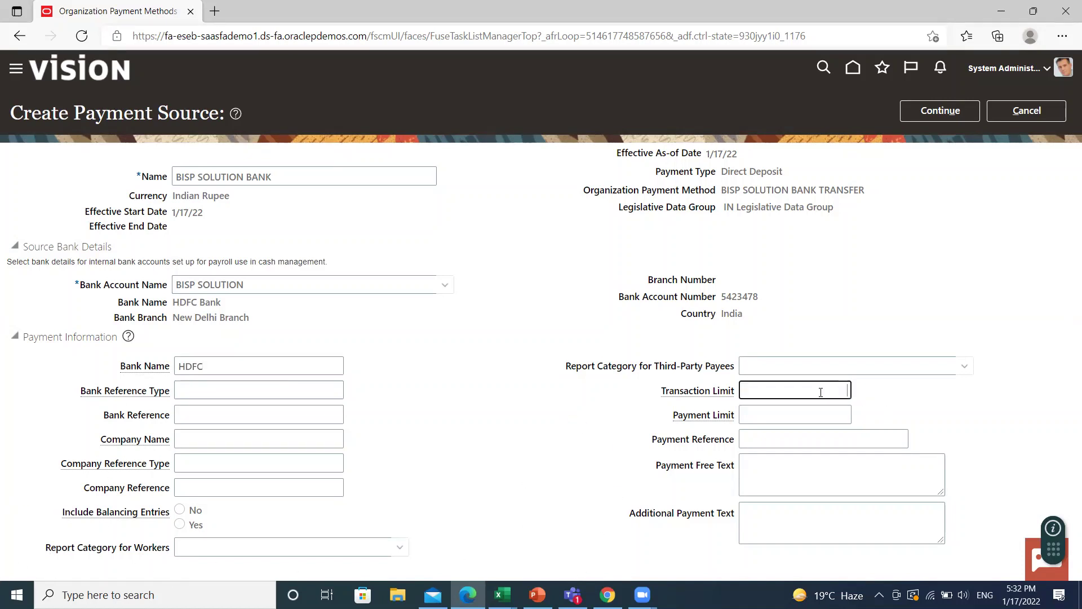
type("5")
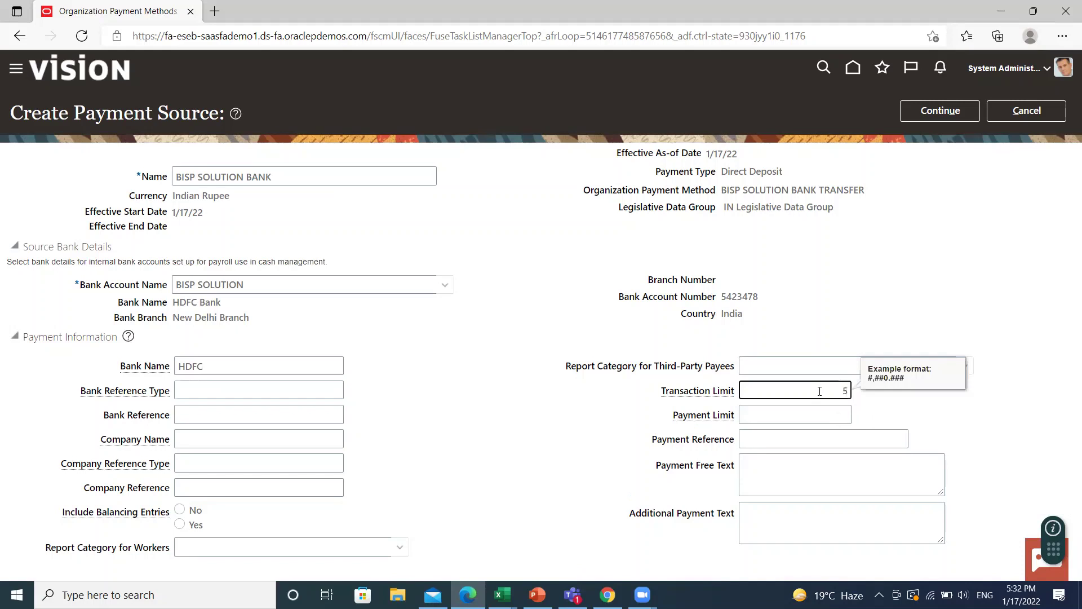
left_click(823, 417)
type("1")
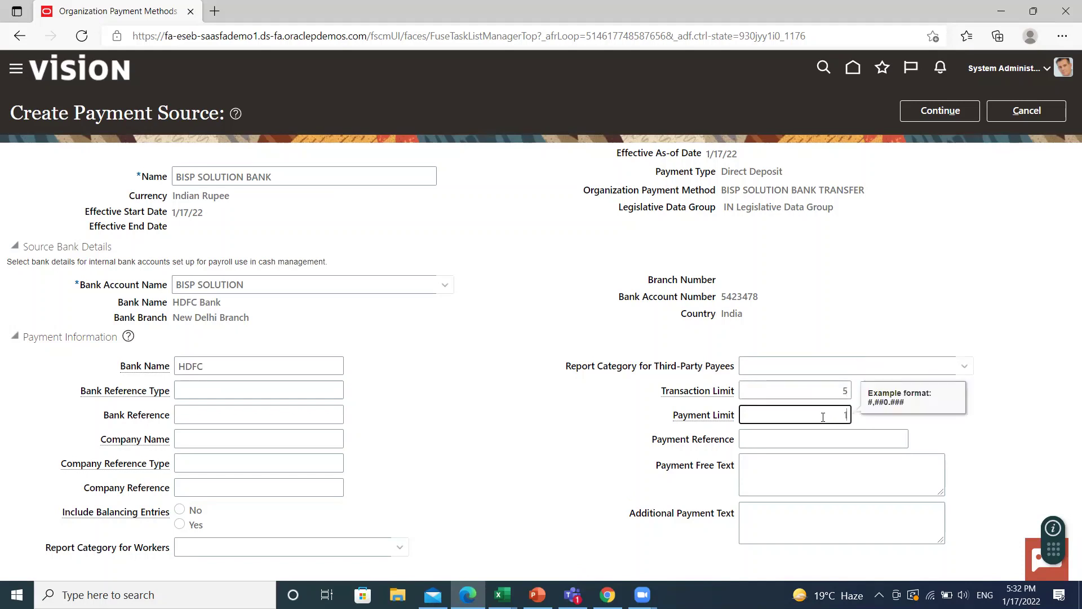
type("00000")
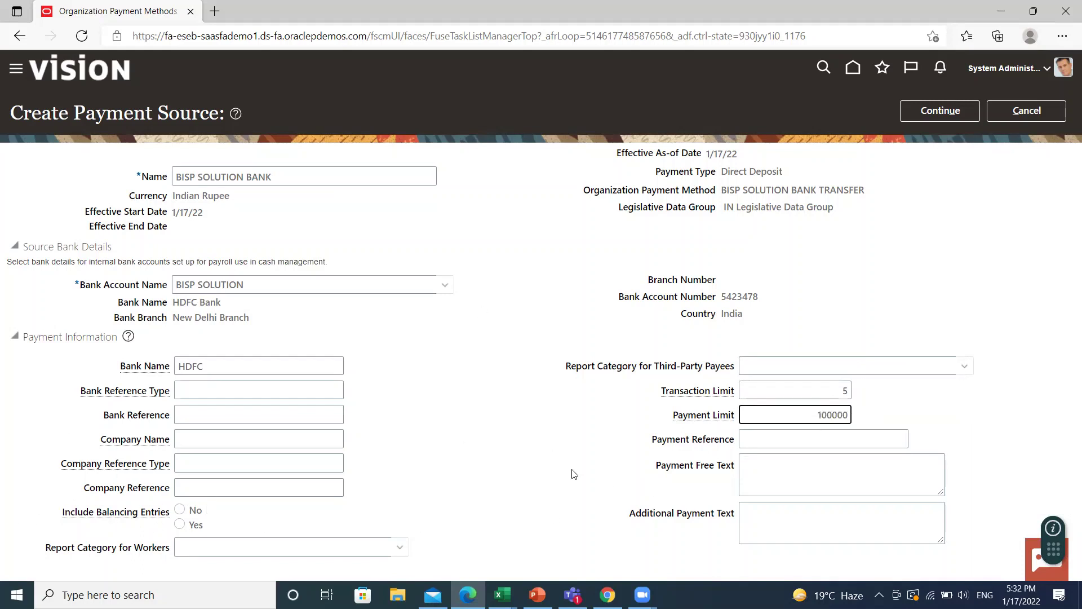
left_click(940, 111)
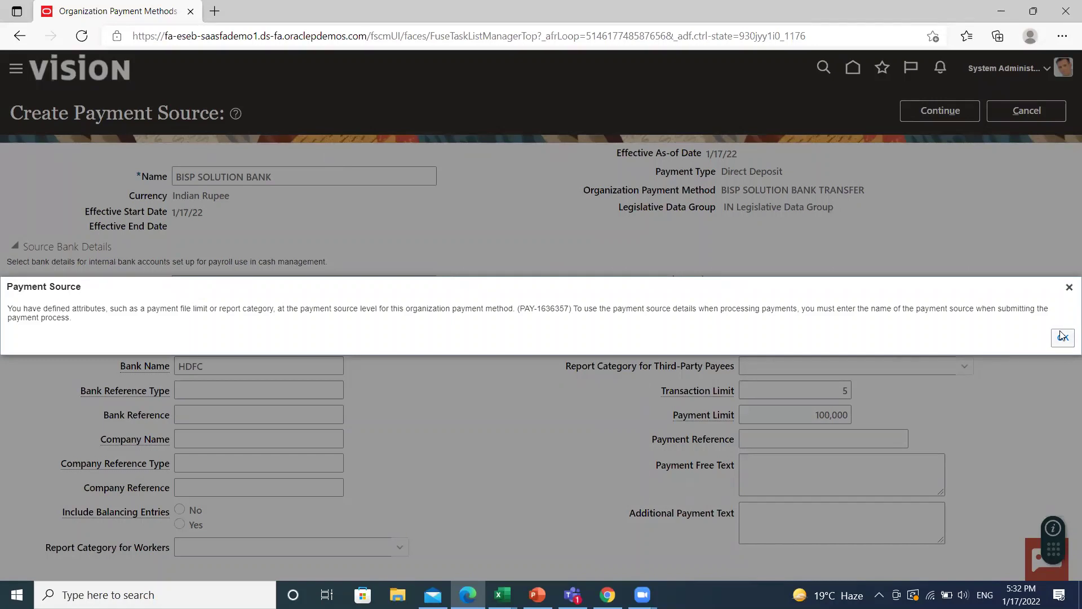
Step: Dismiss the BISP SOLUTION BANK payment source notice and scroll down to Payment Method Rules
left_click(1068, 288)
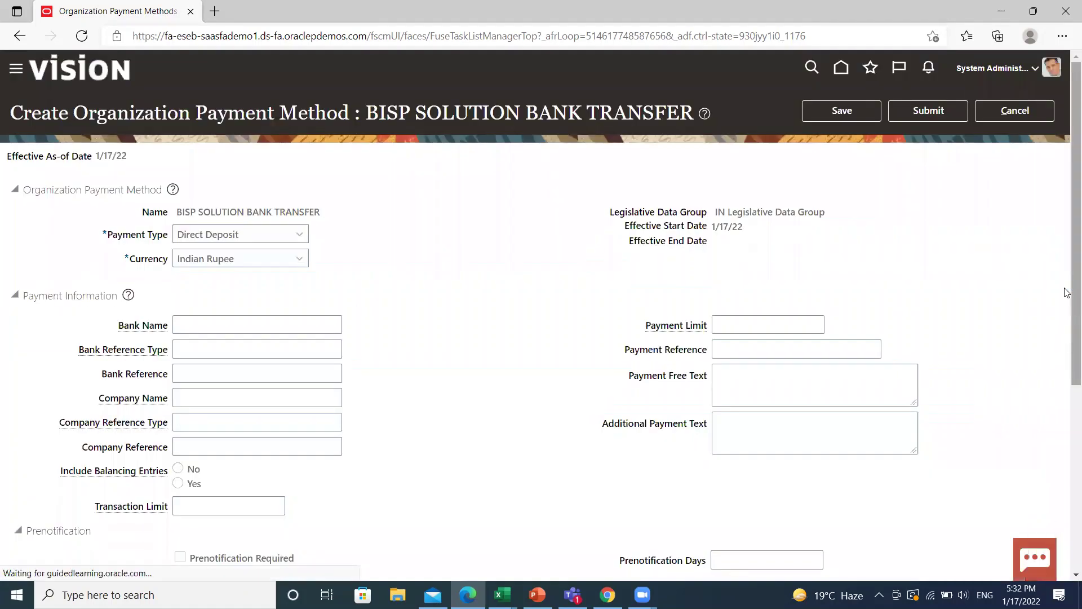
scroll(527, 488, "down", 4)
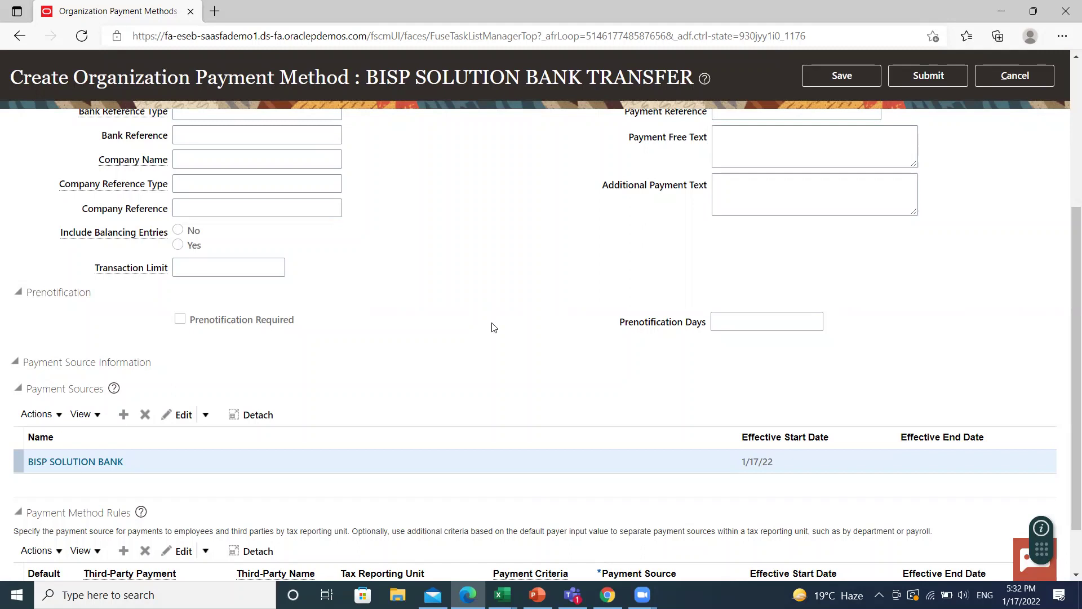
scroll(469, 335, "down", 1)
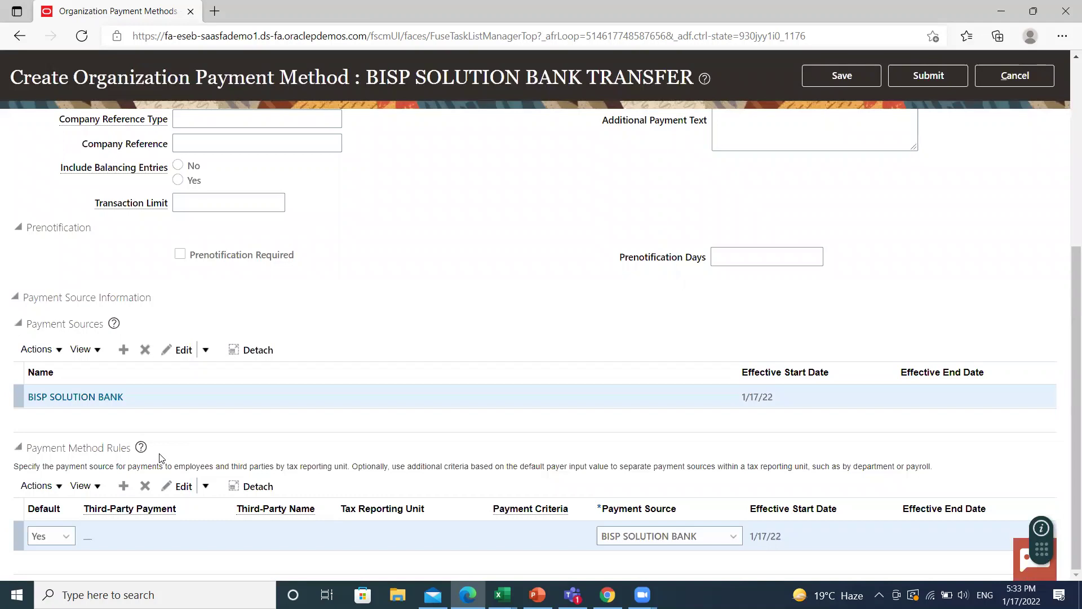
Step: Put the default payment method rule row into edit mode
mouse_move(150, 510)
mouse_move(530, 513)
left_click(170, 488)
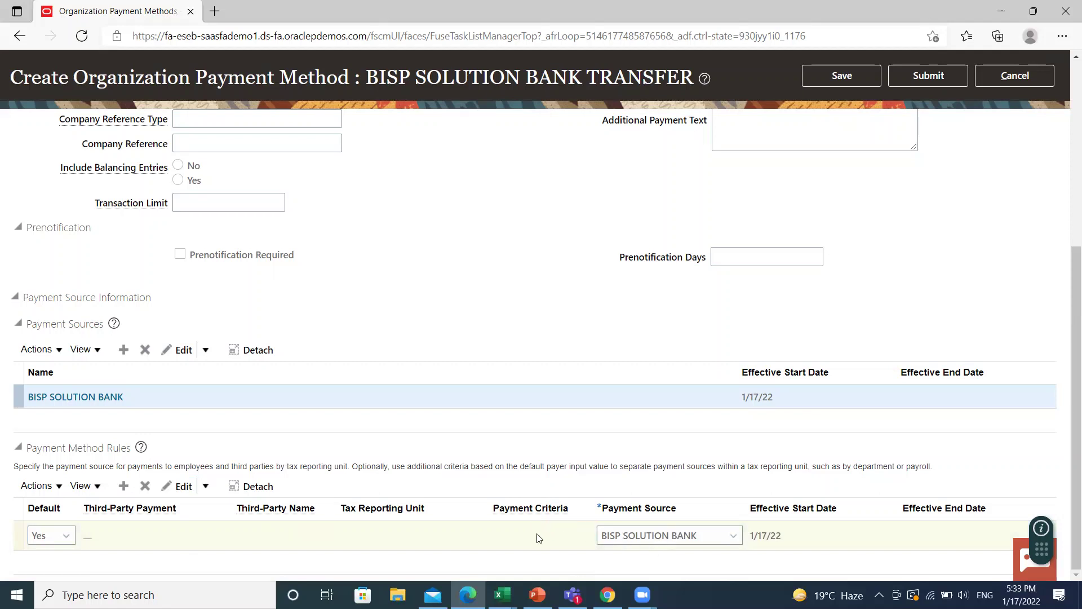
left_click(189, 533)
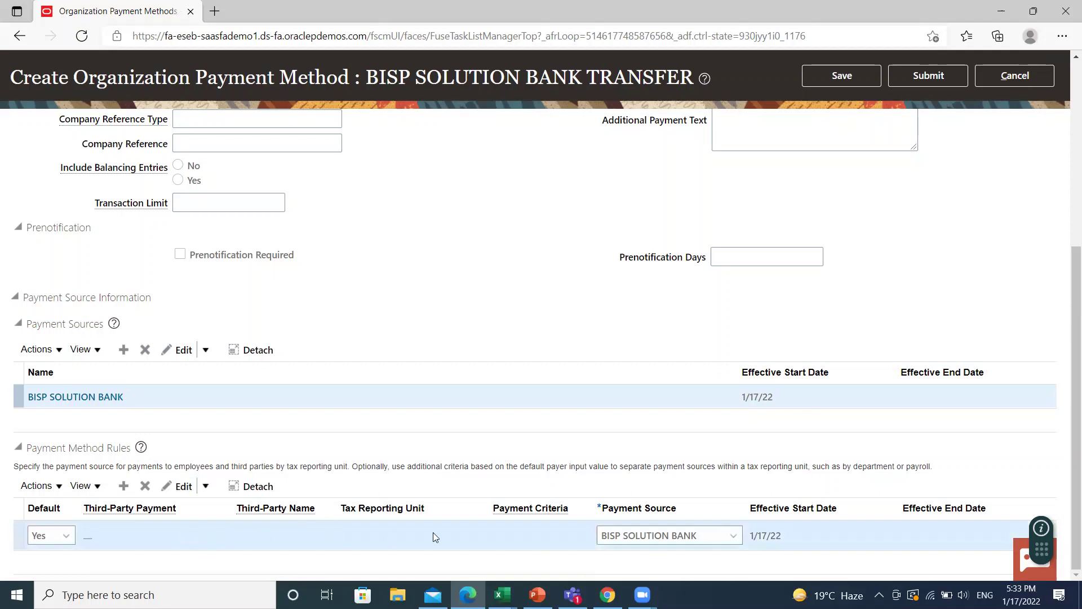
left_click(175, 488)
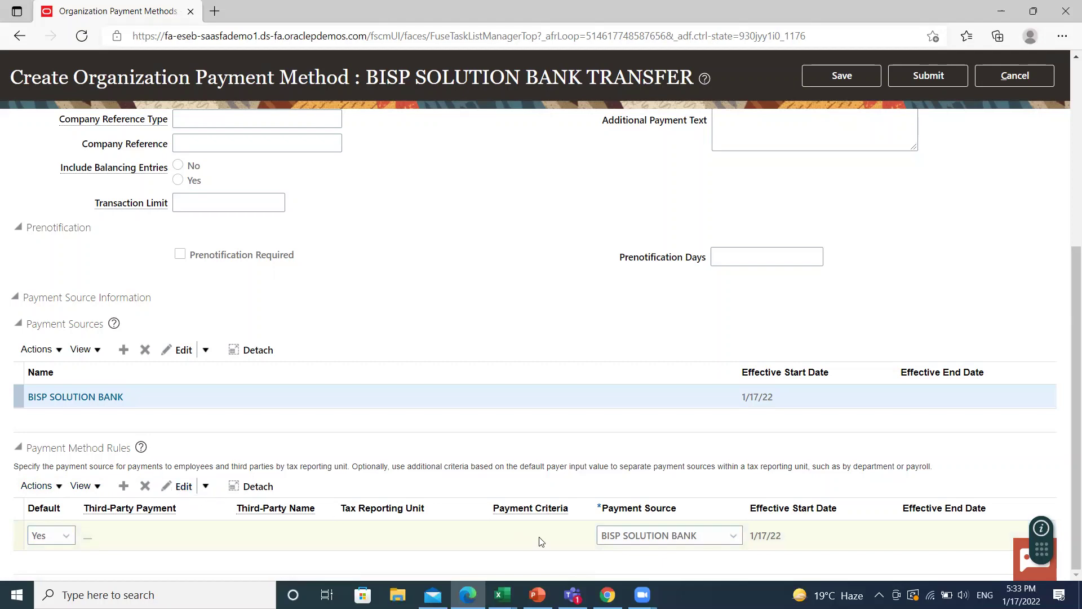
scroll(539, 541, "up", 5)
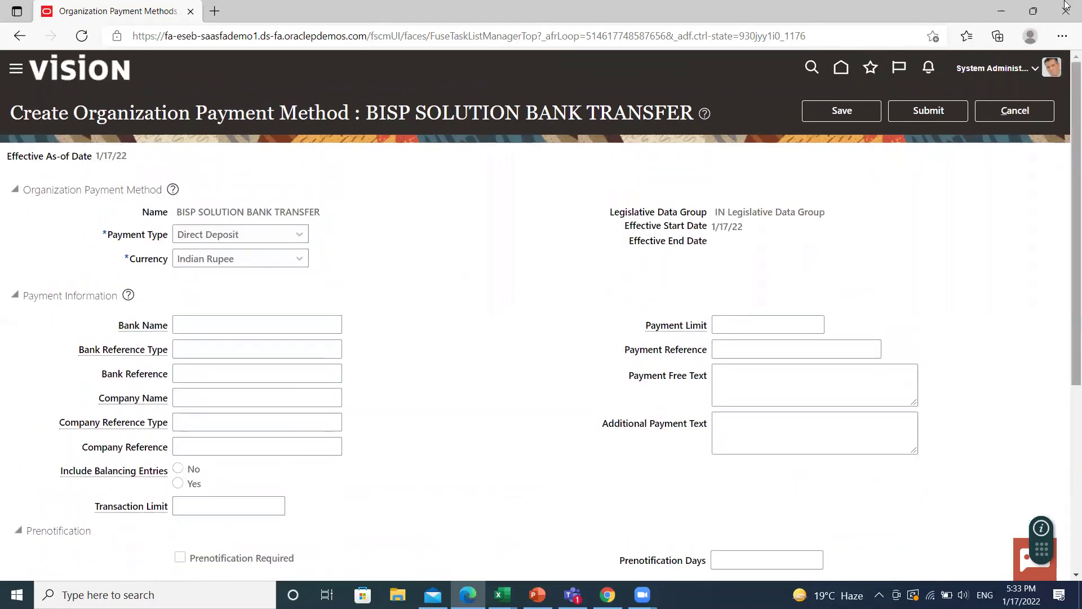
Step: Submit the payment method, then search for 'BISP' in the IN Legislative Data Group
left_click(933, 111)
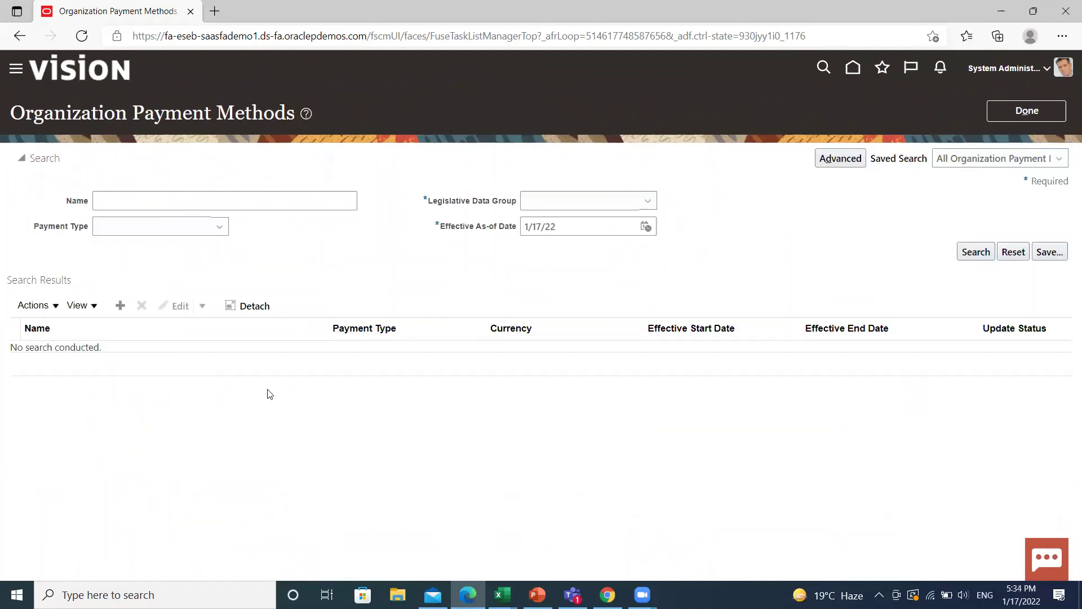
left_click(569, 205)
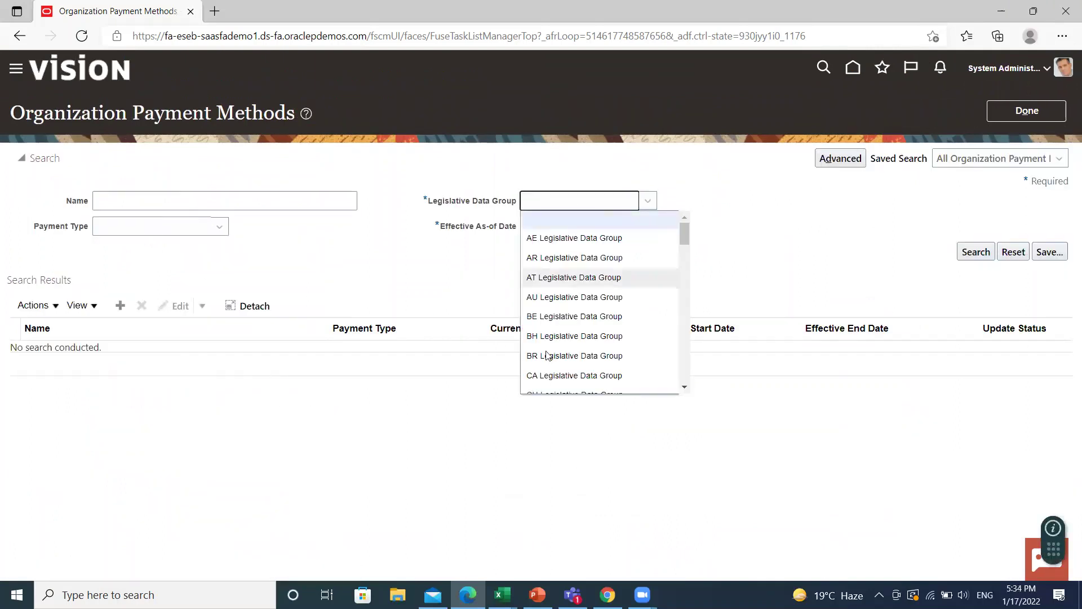
scroll(592, 310, "down", 7)
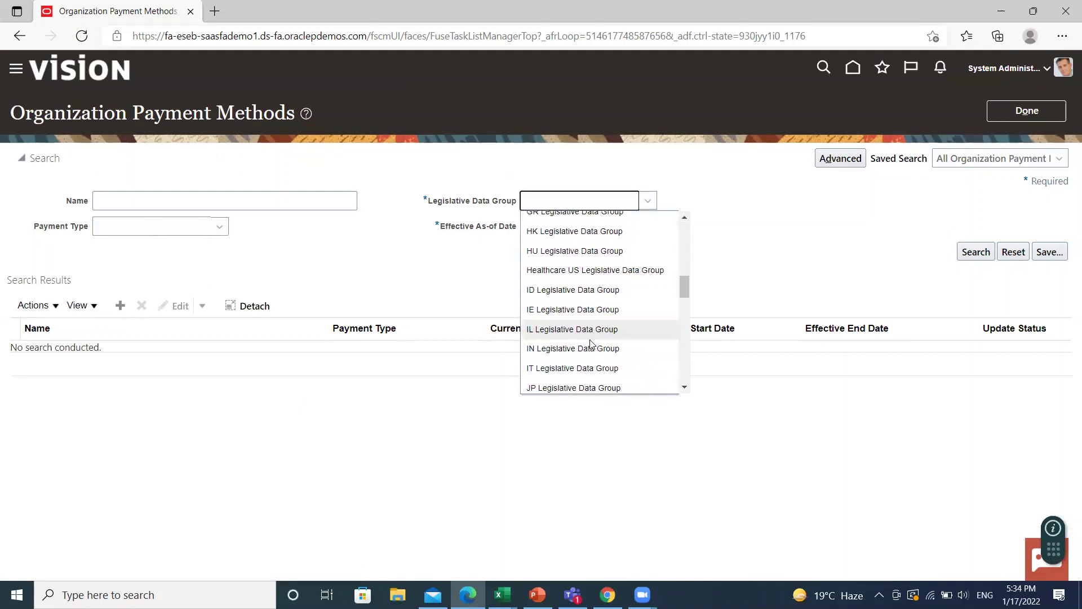
left_click(586, 349)
left_click(240, 199)
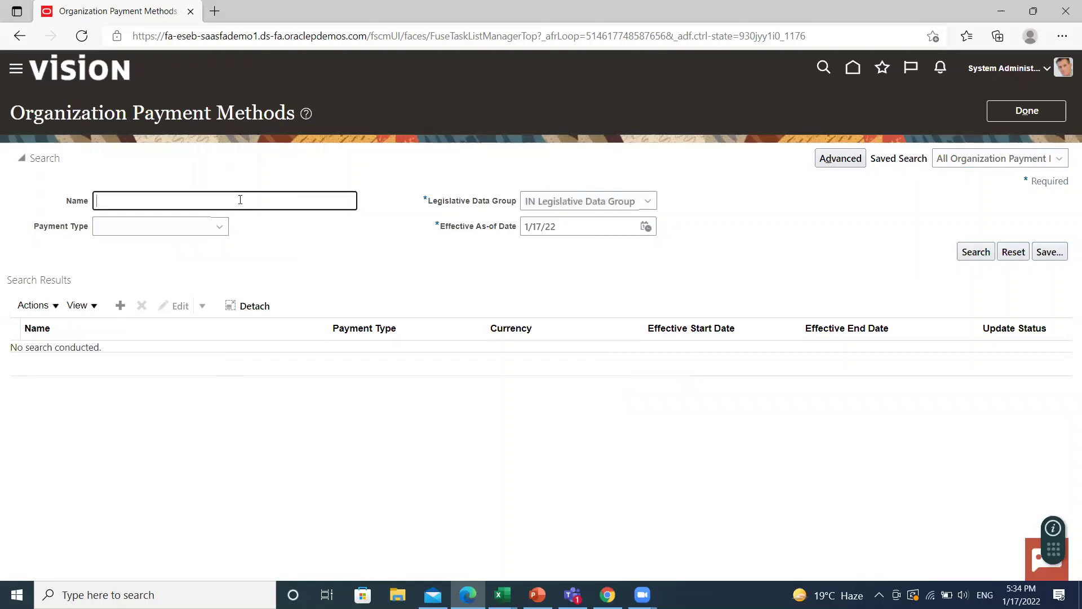
type("BISP")
left_click(976, 252)
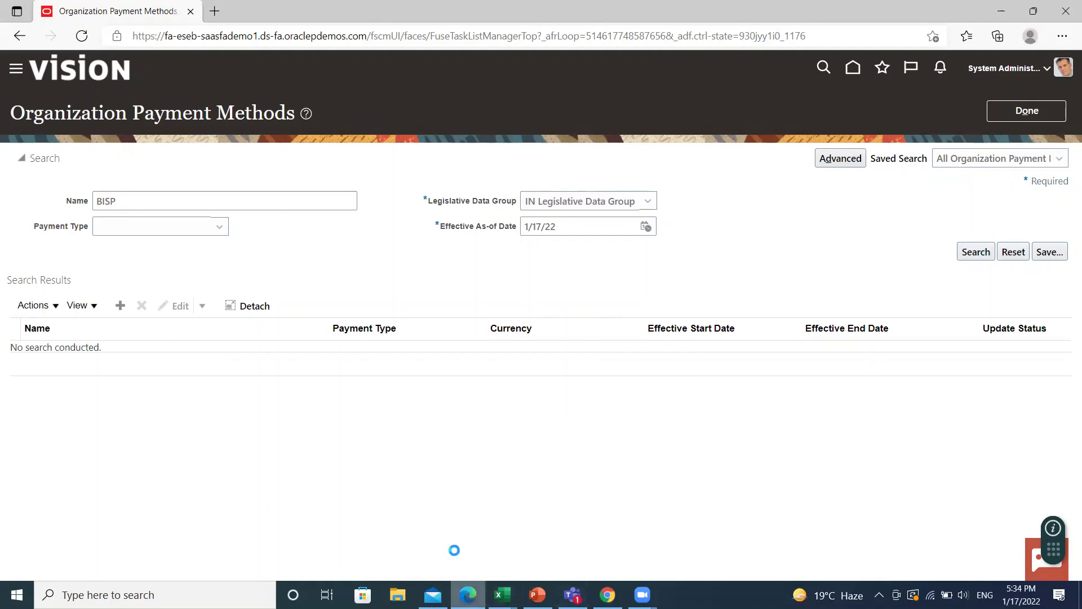